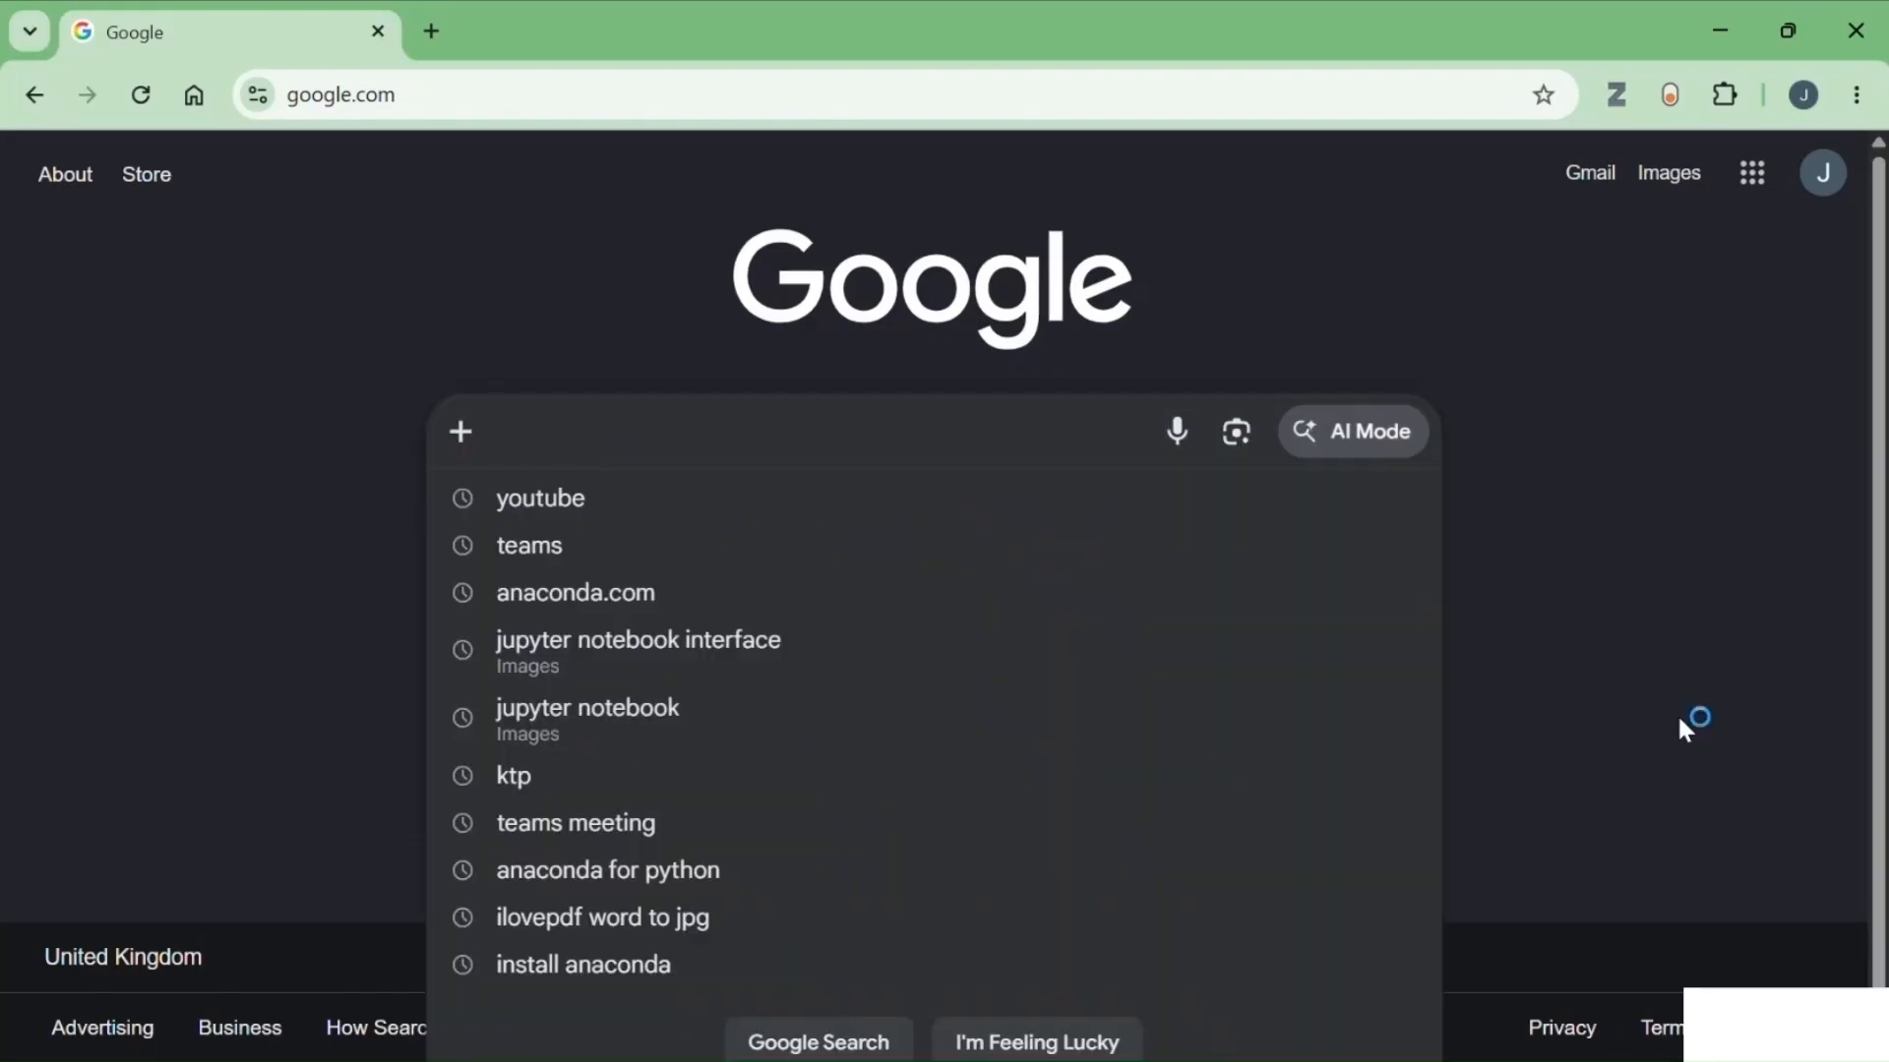
- Search Google for anaconda.com and open the official Anaconda website from the results
text(anaconda.com)
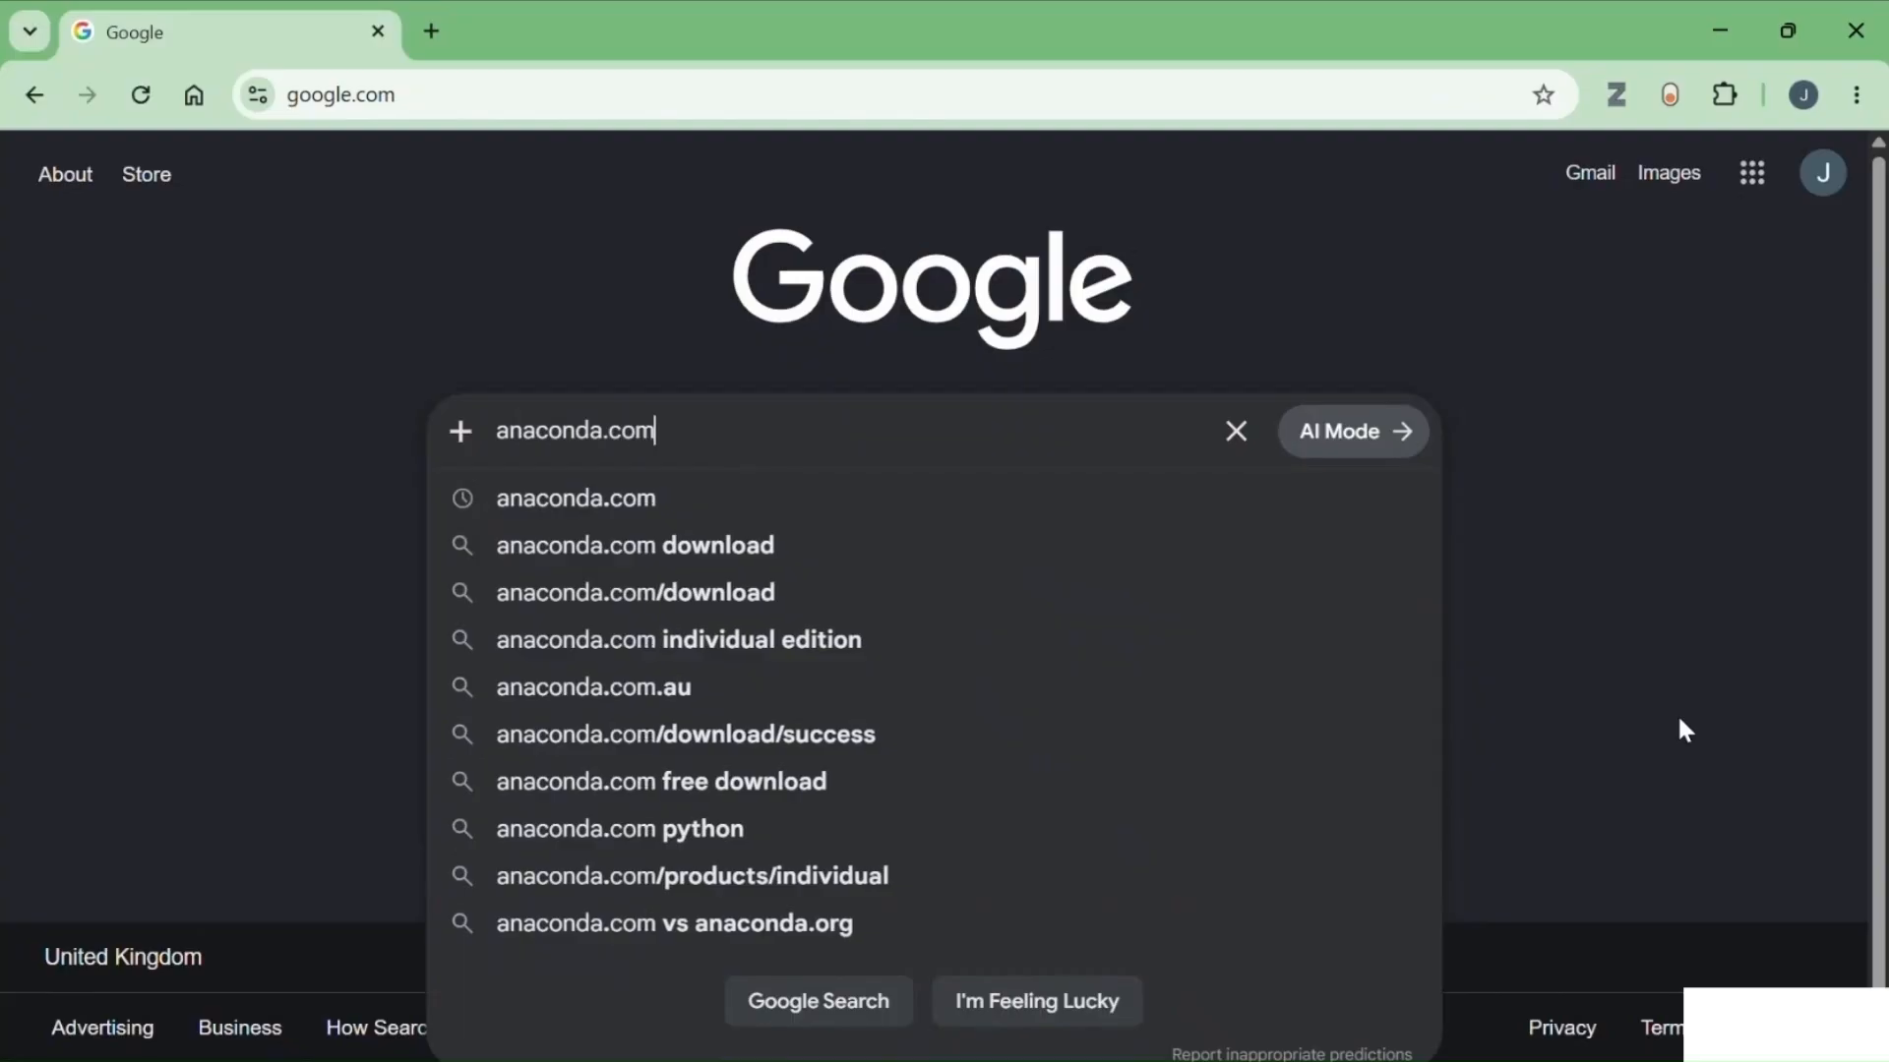
key(Return)
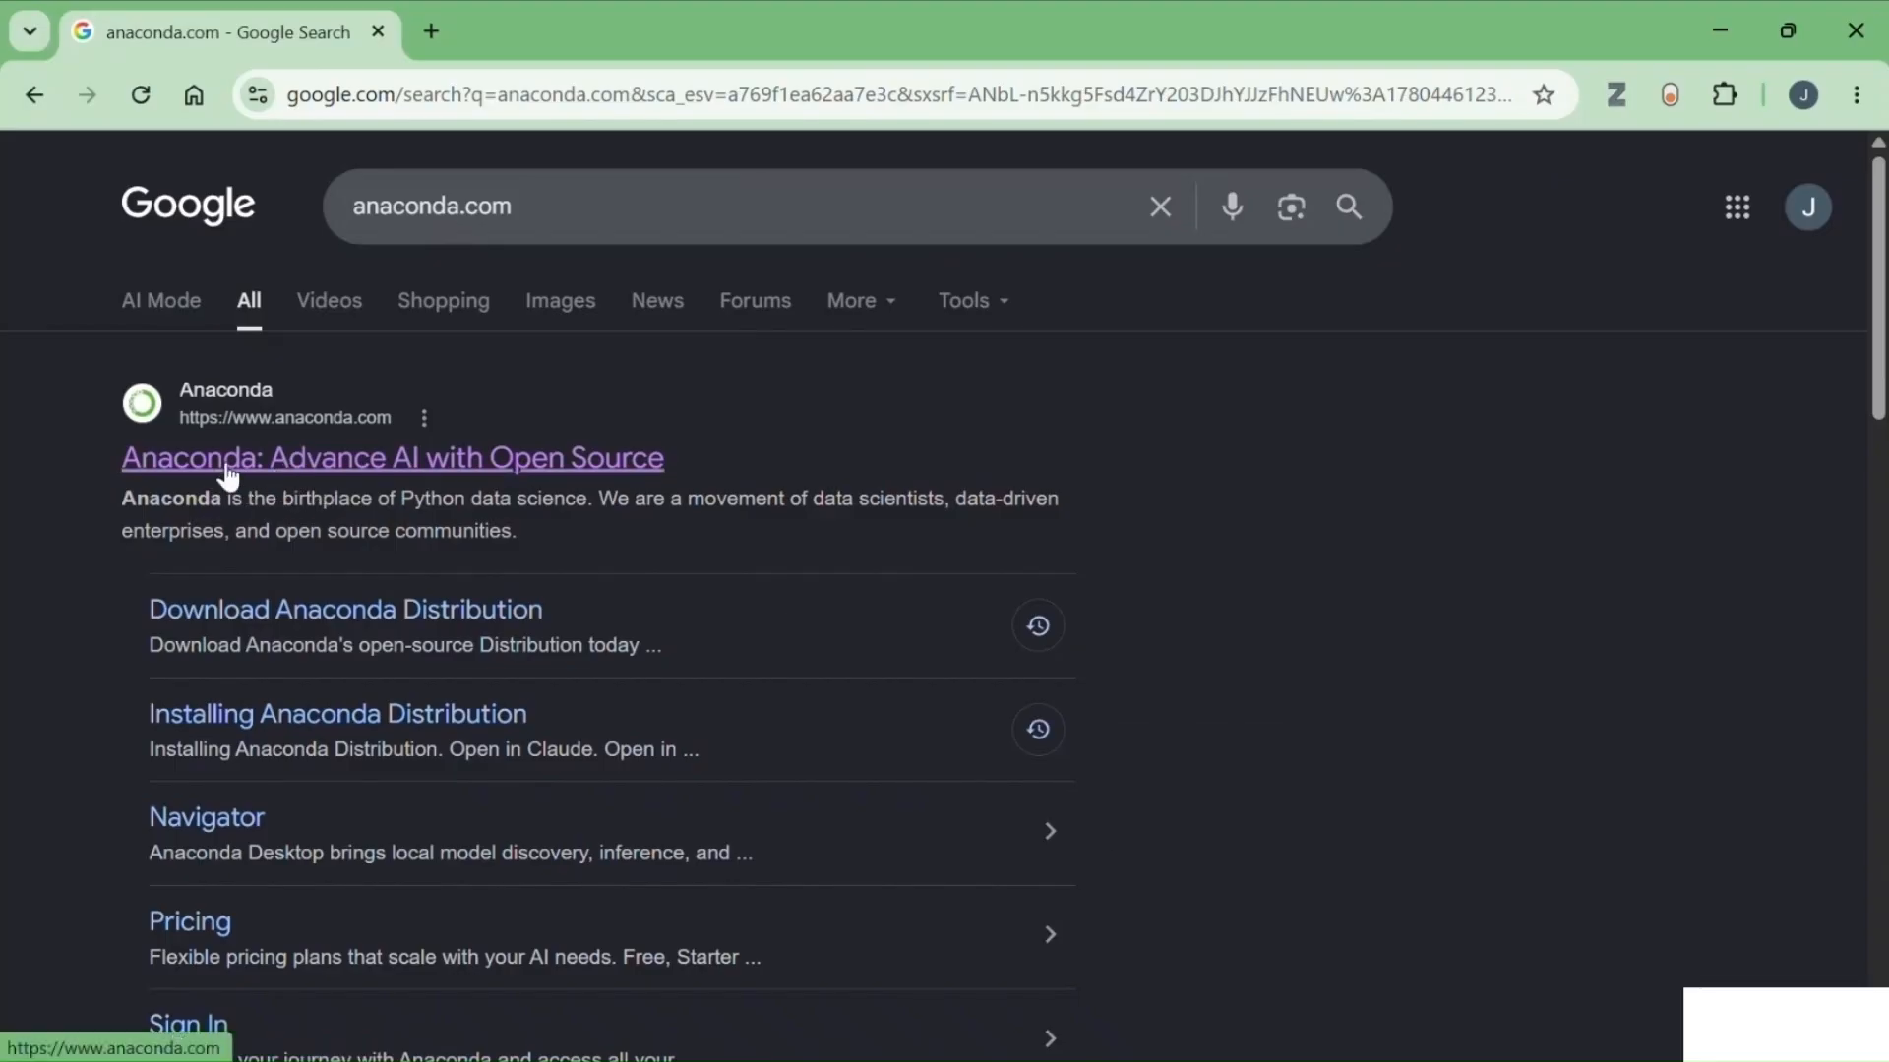
click(285, 462)
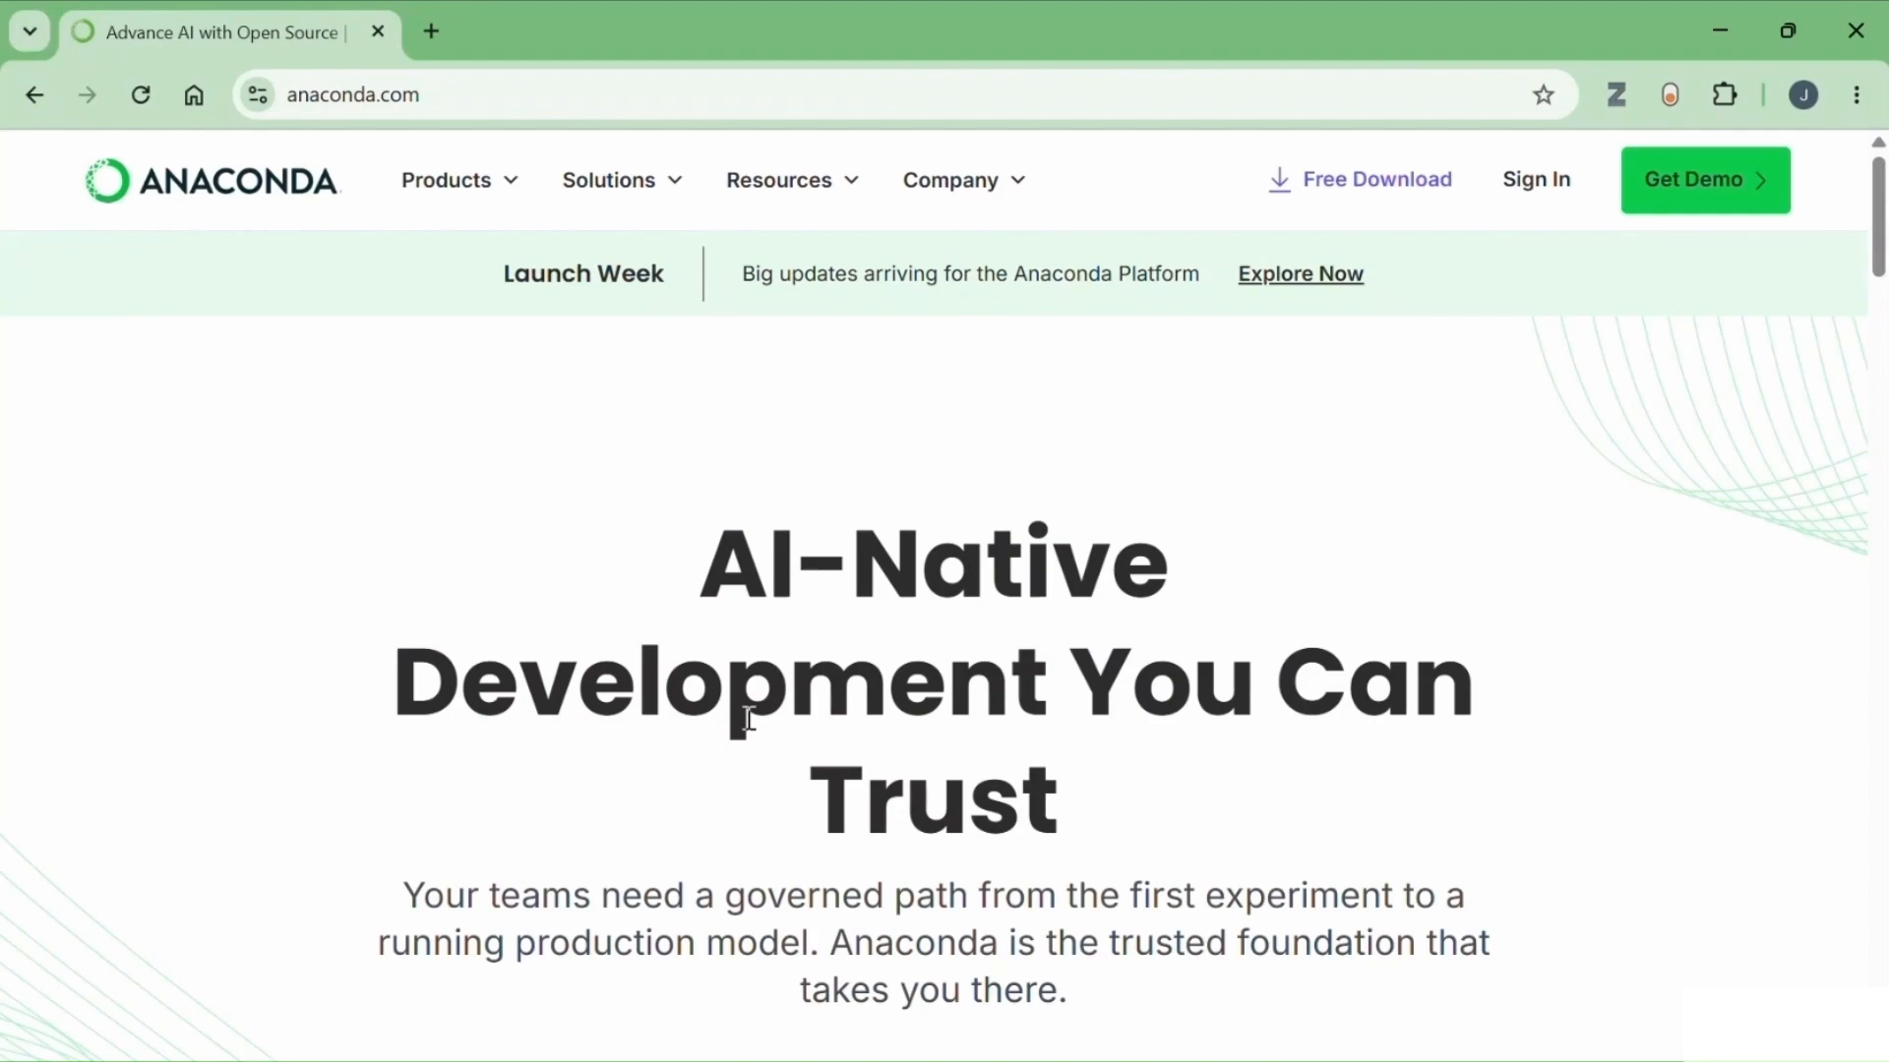
scroll(729, 776, down, 6)
scroll(725, 763, up, 5)
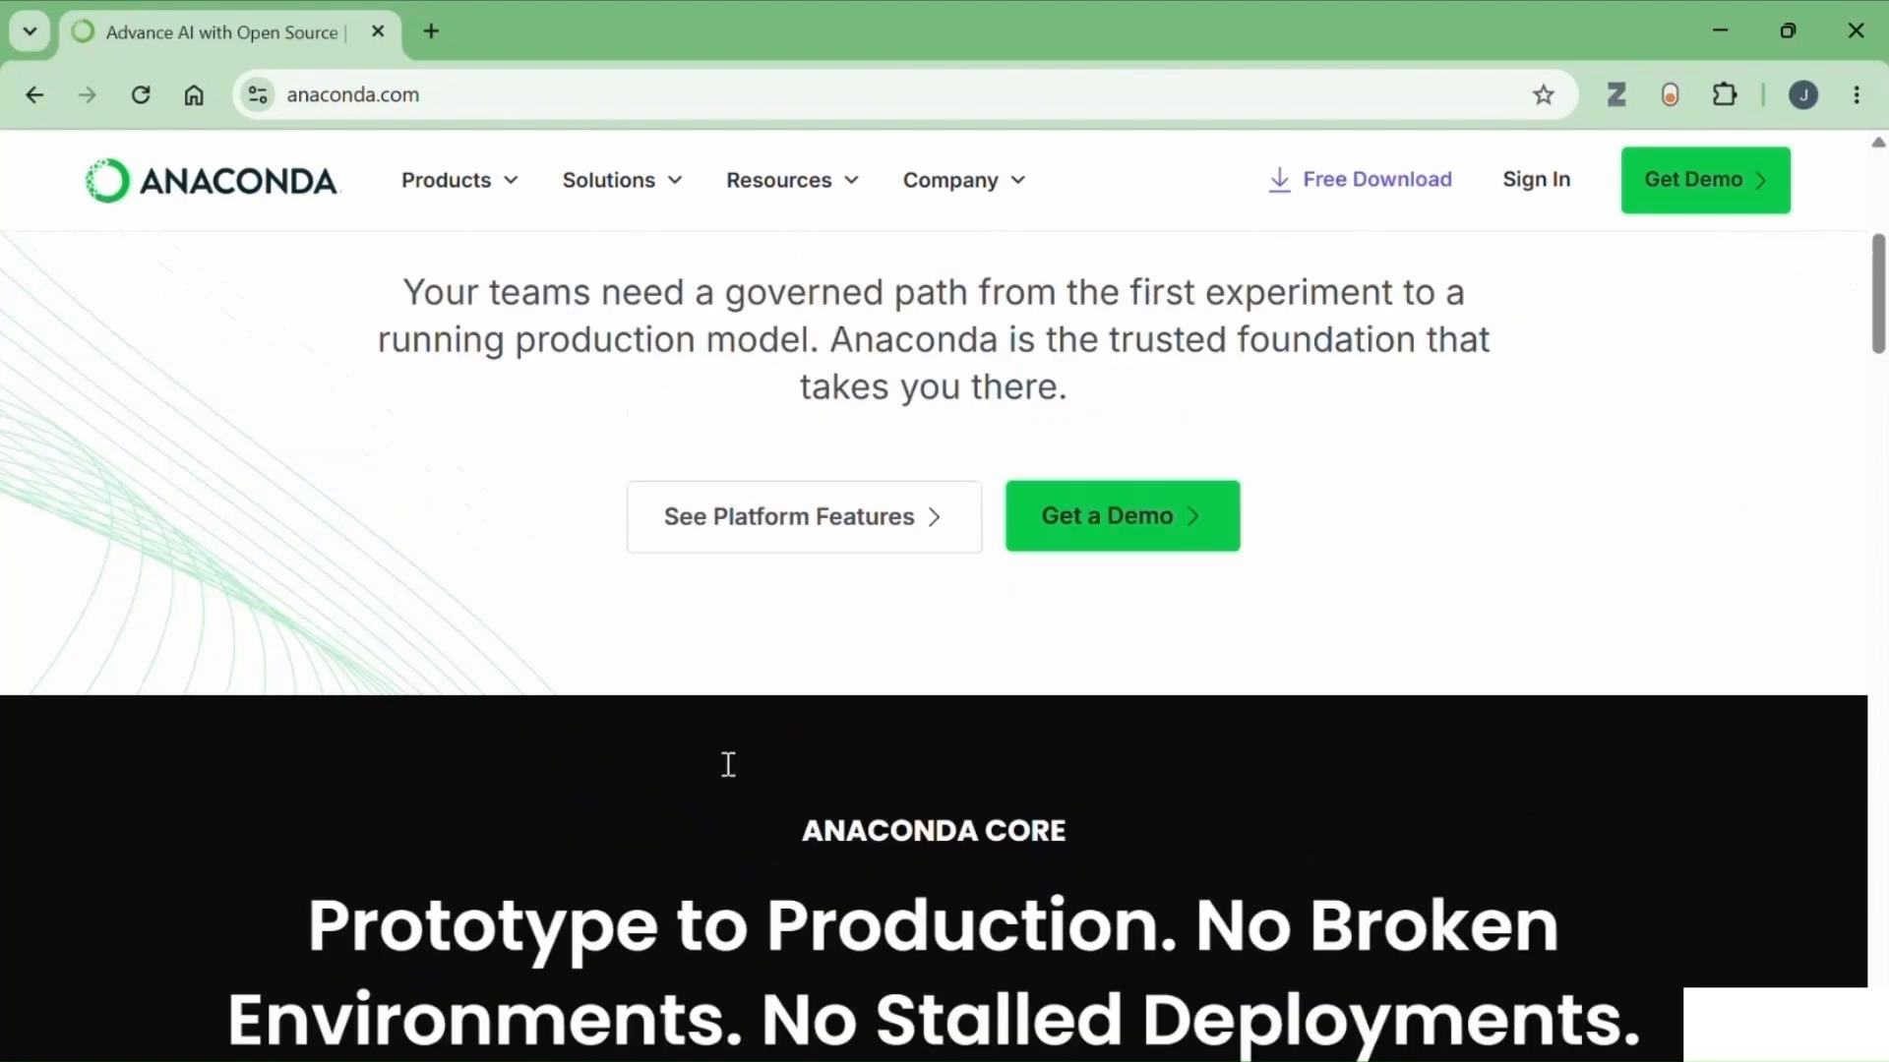
scroll(728, 764, up, 2)
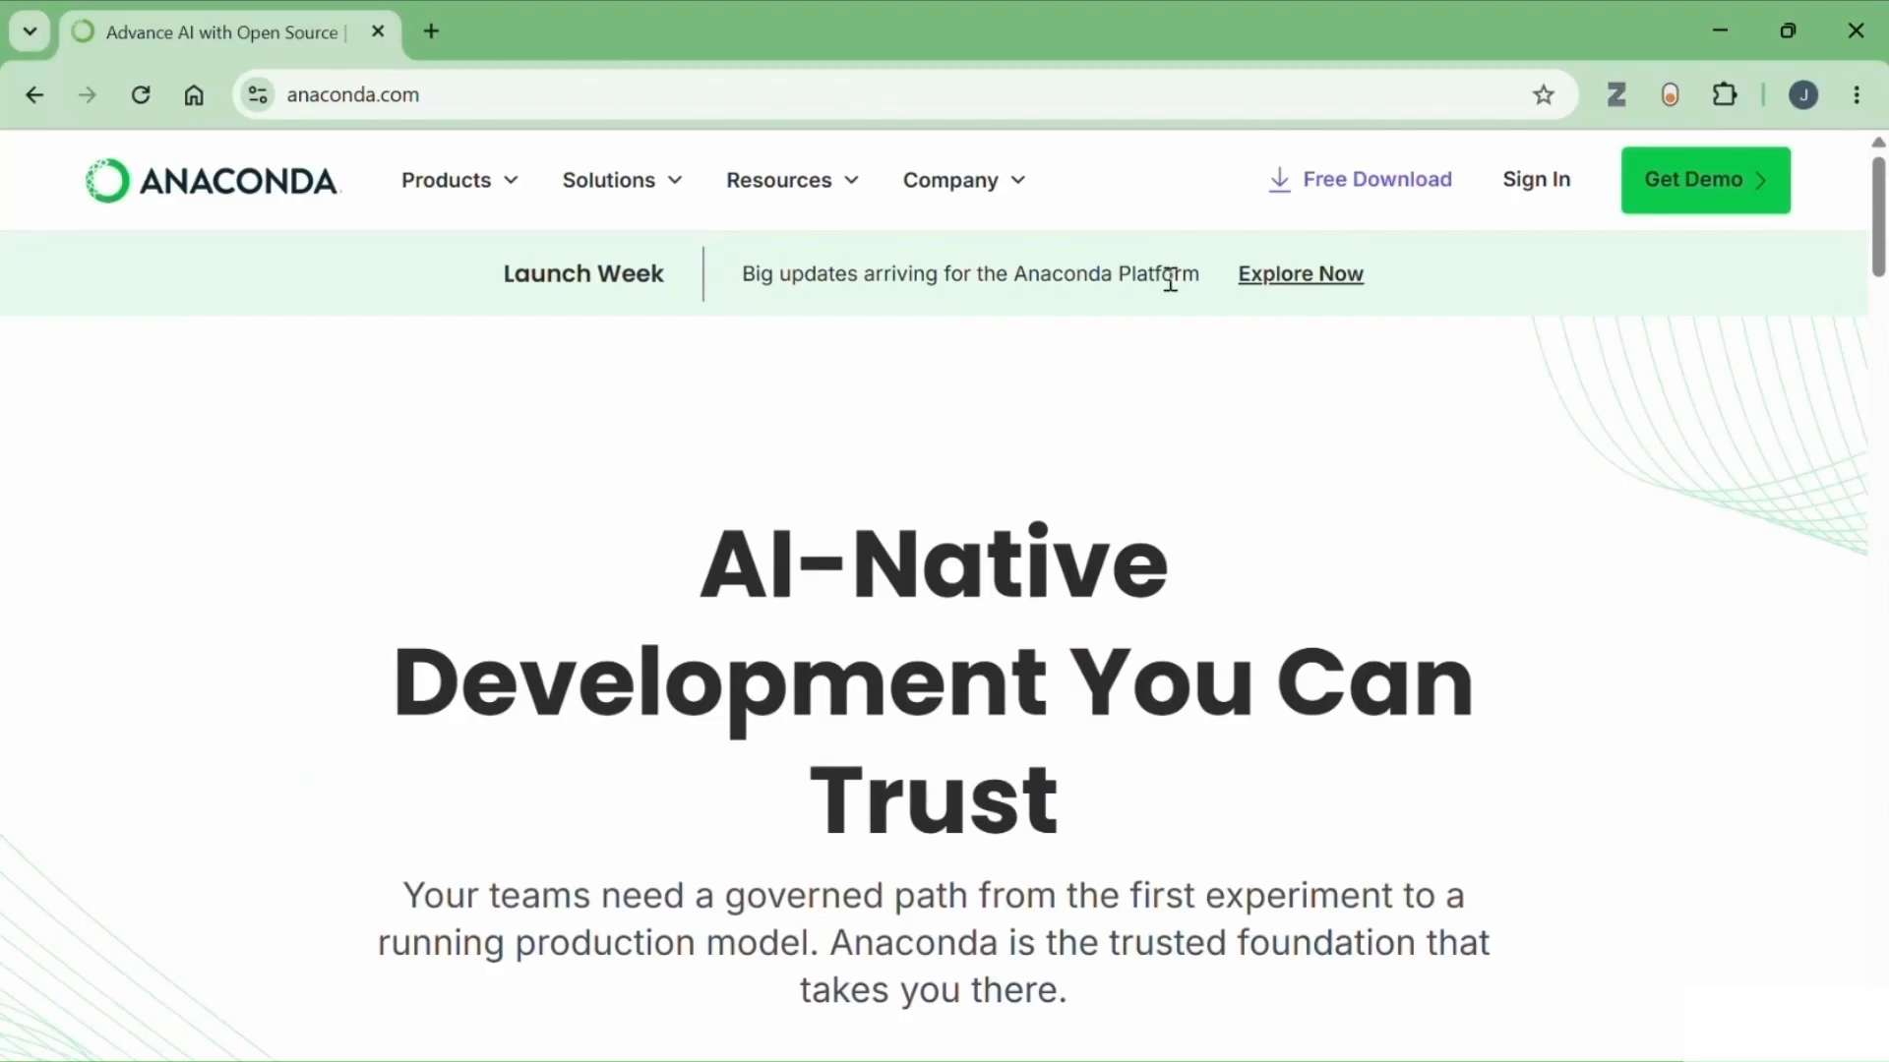
- Go to Anaconda's free download page, get started, and sign up with the existing Google account
click(1324, 197)
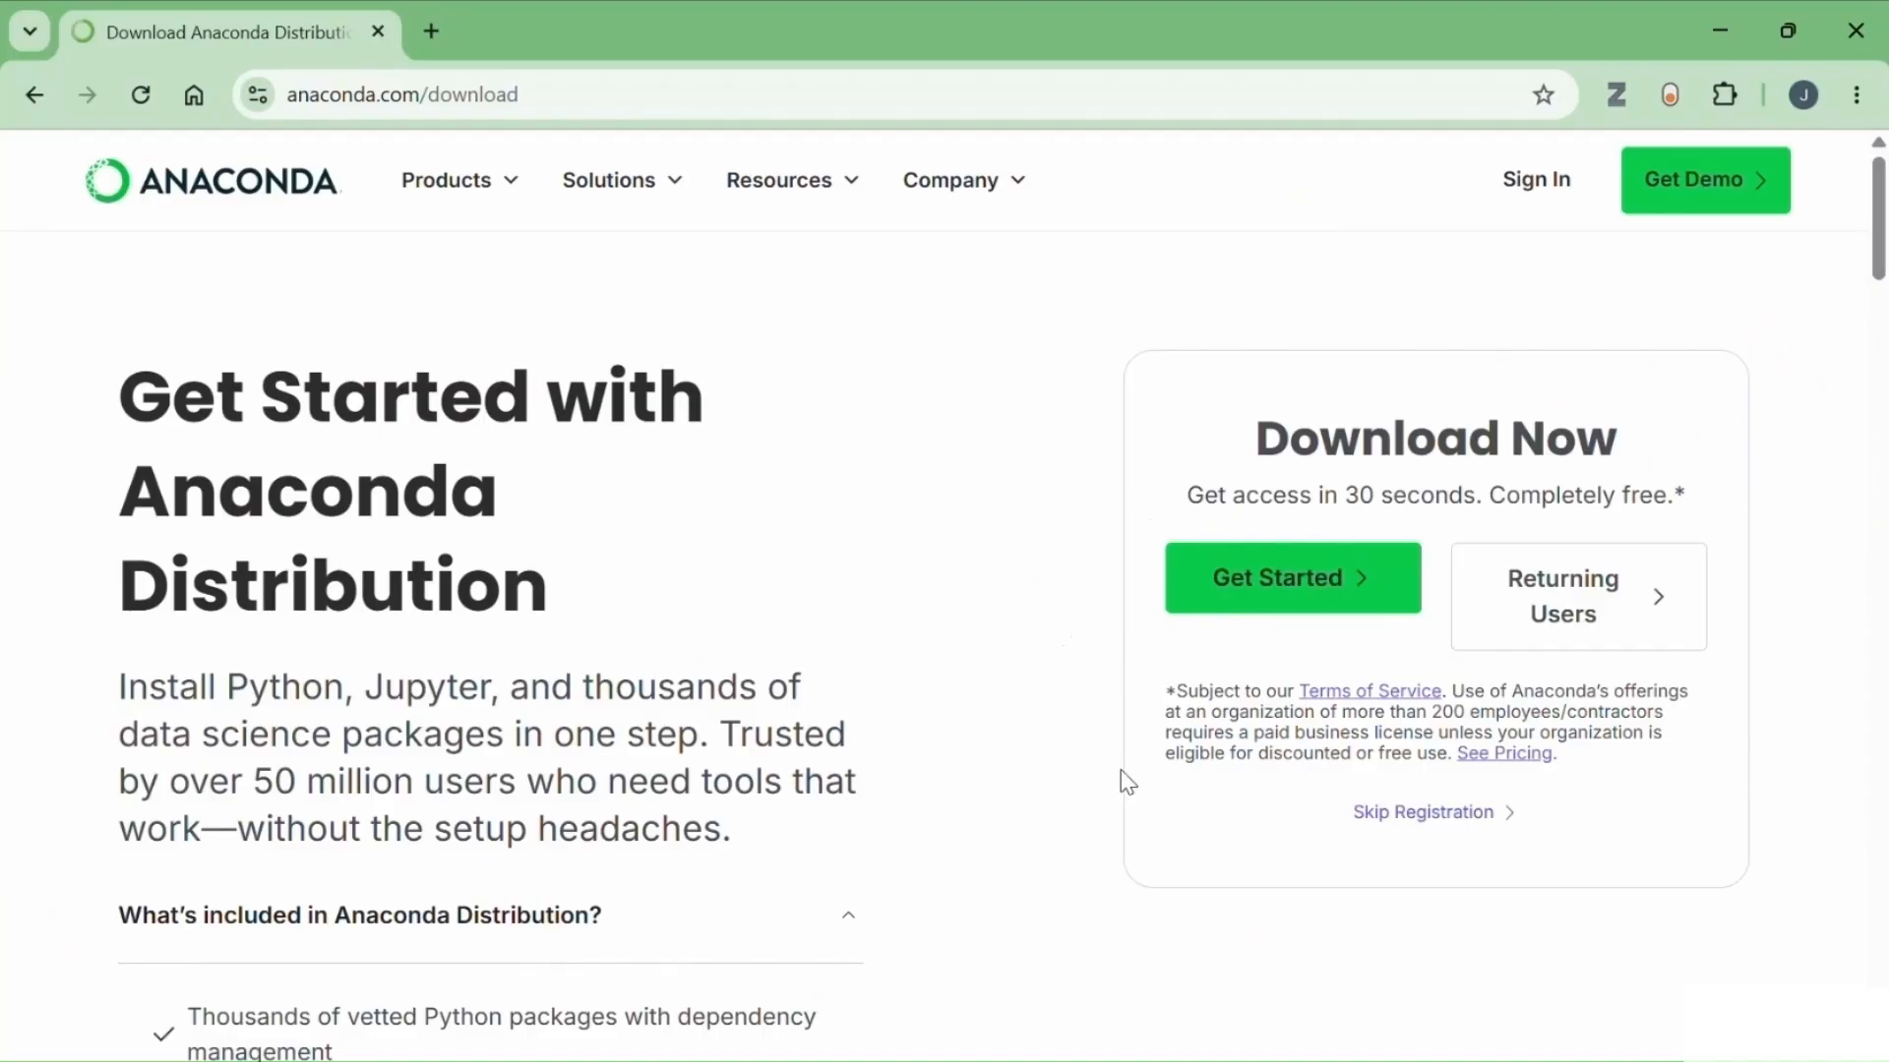
click(1358, 591)
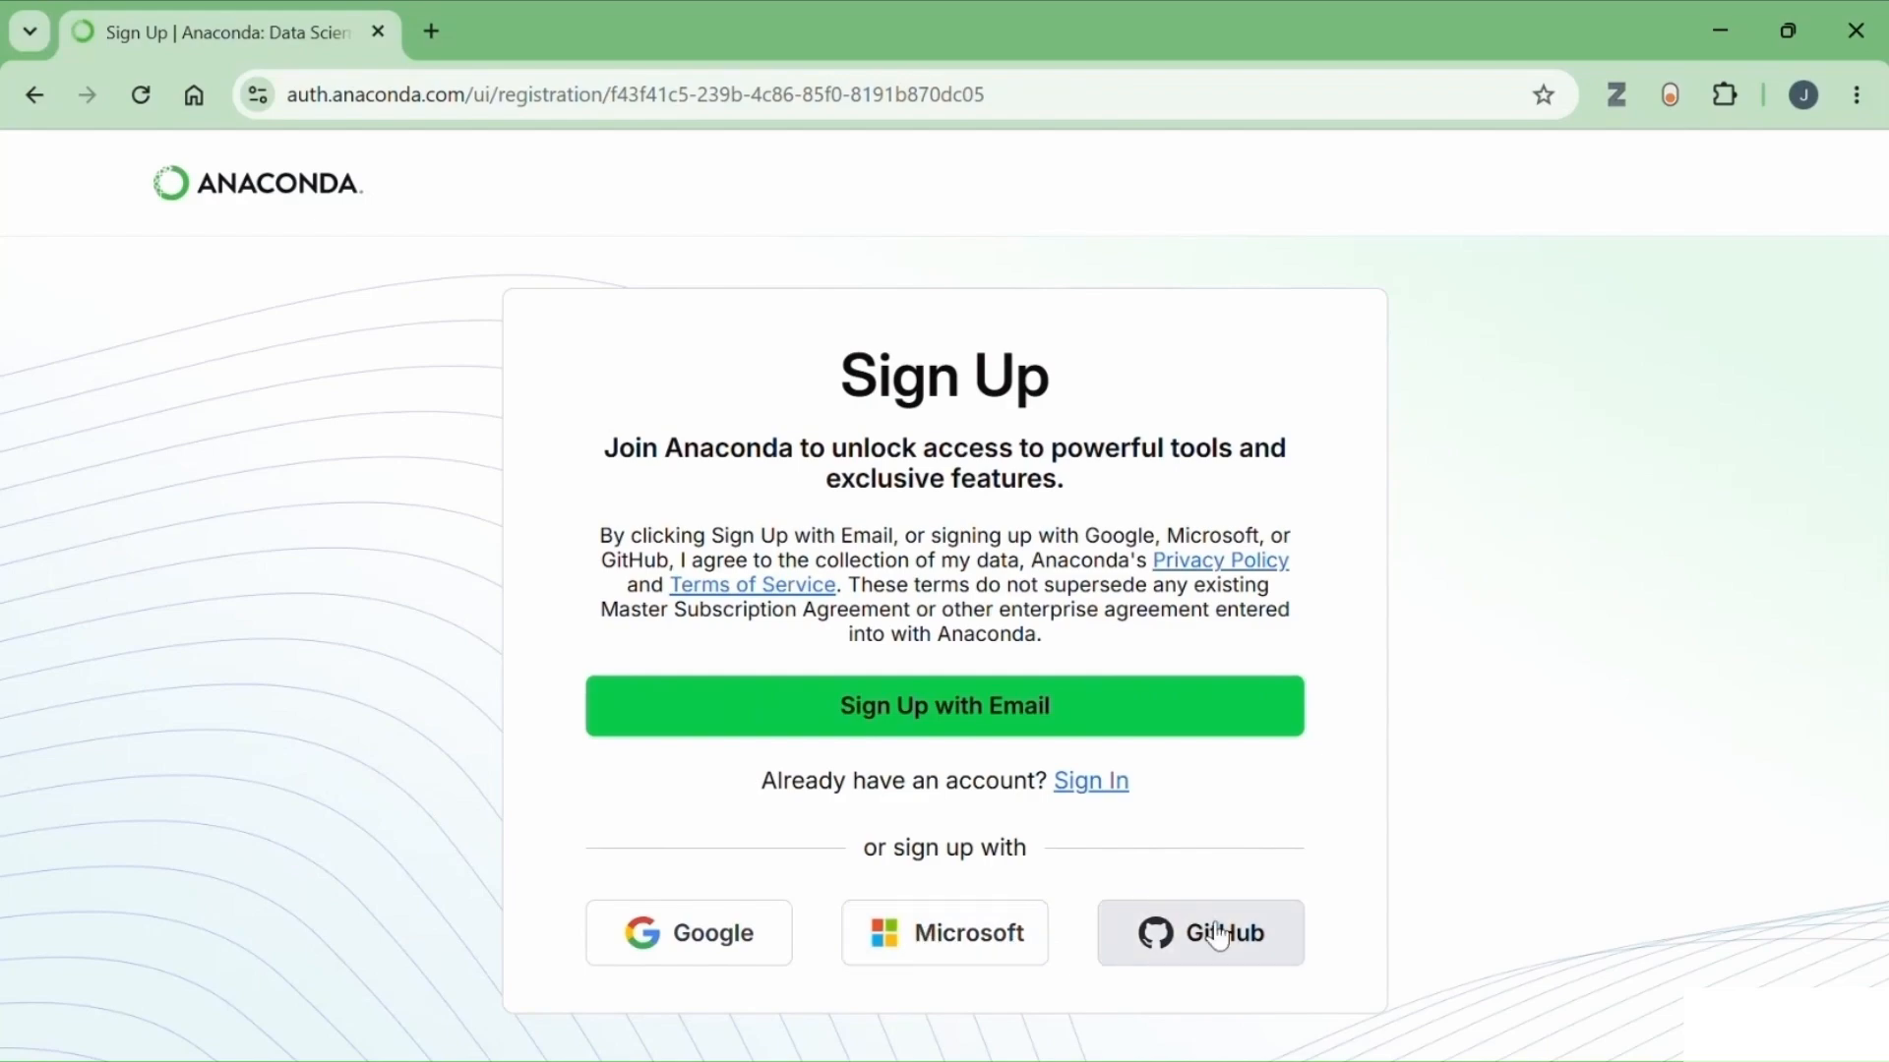
click(731, 942)
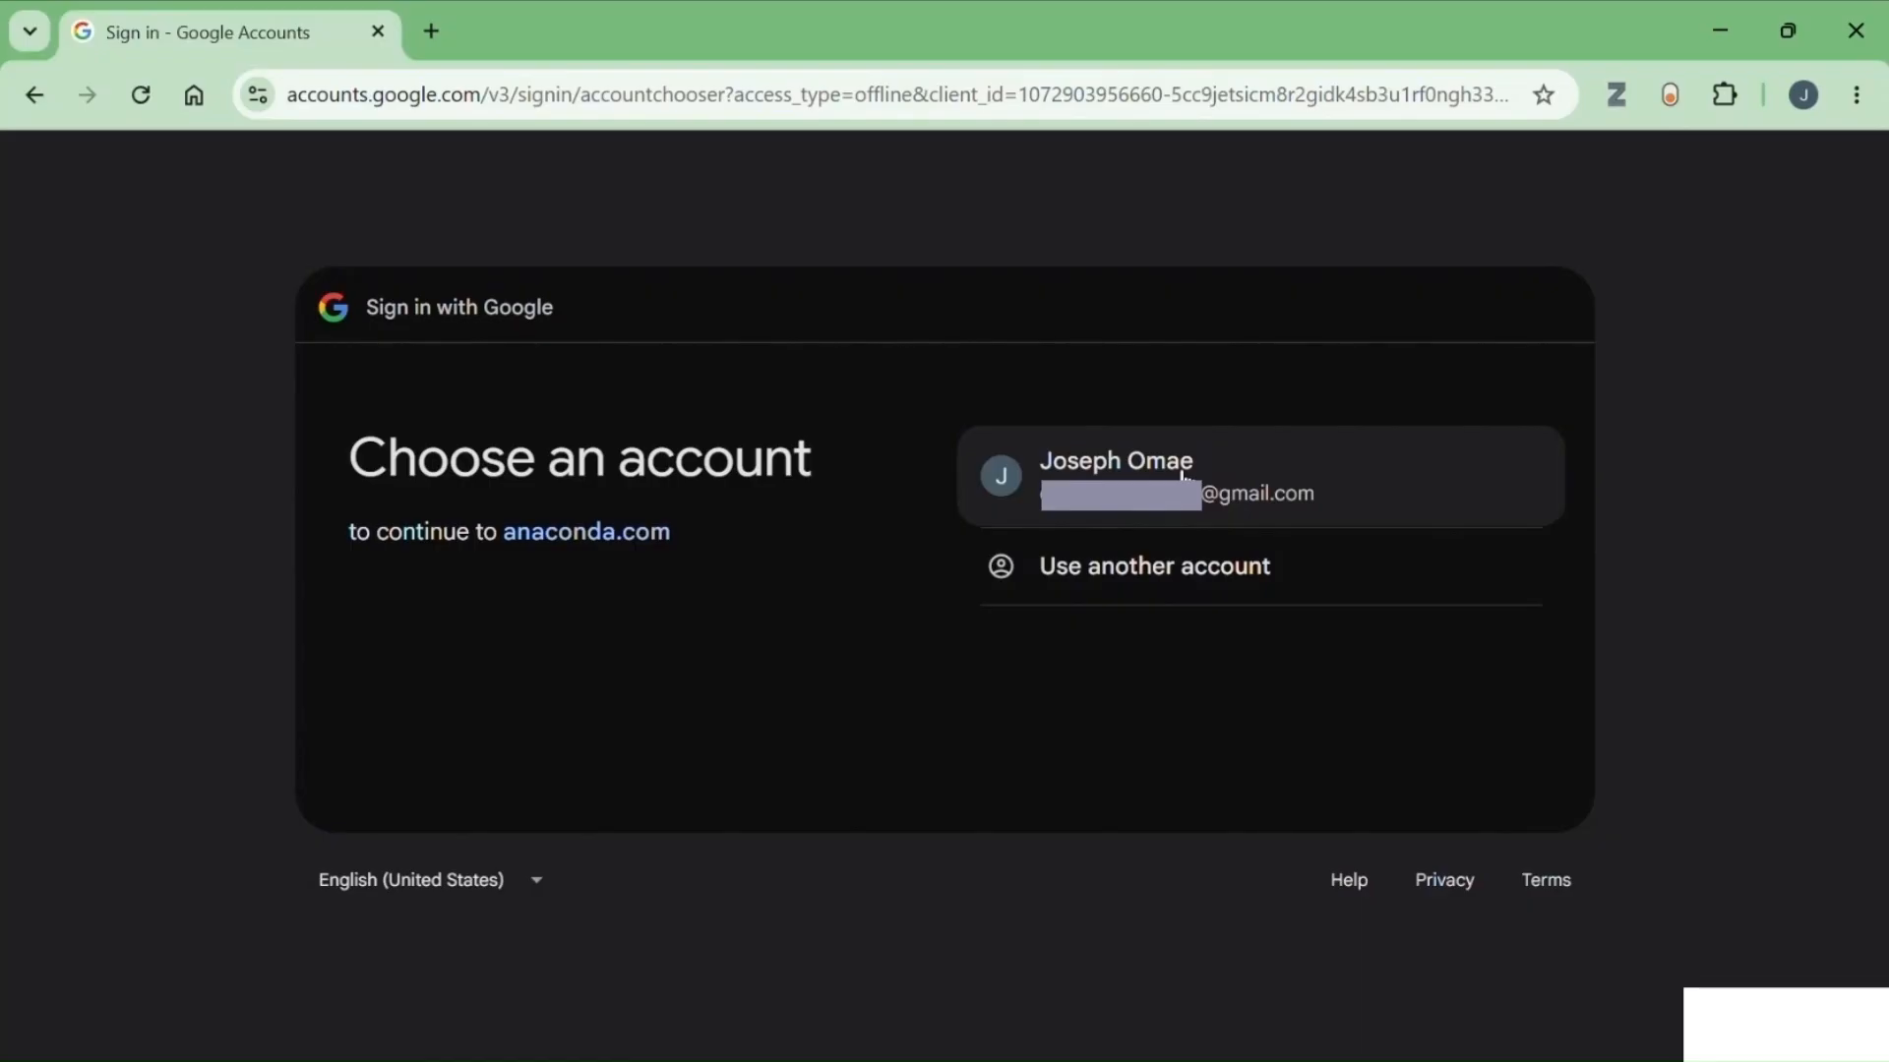
click(1271, 485)
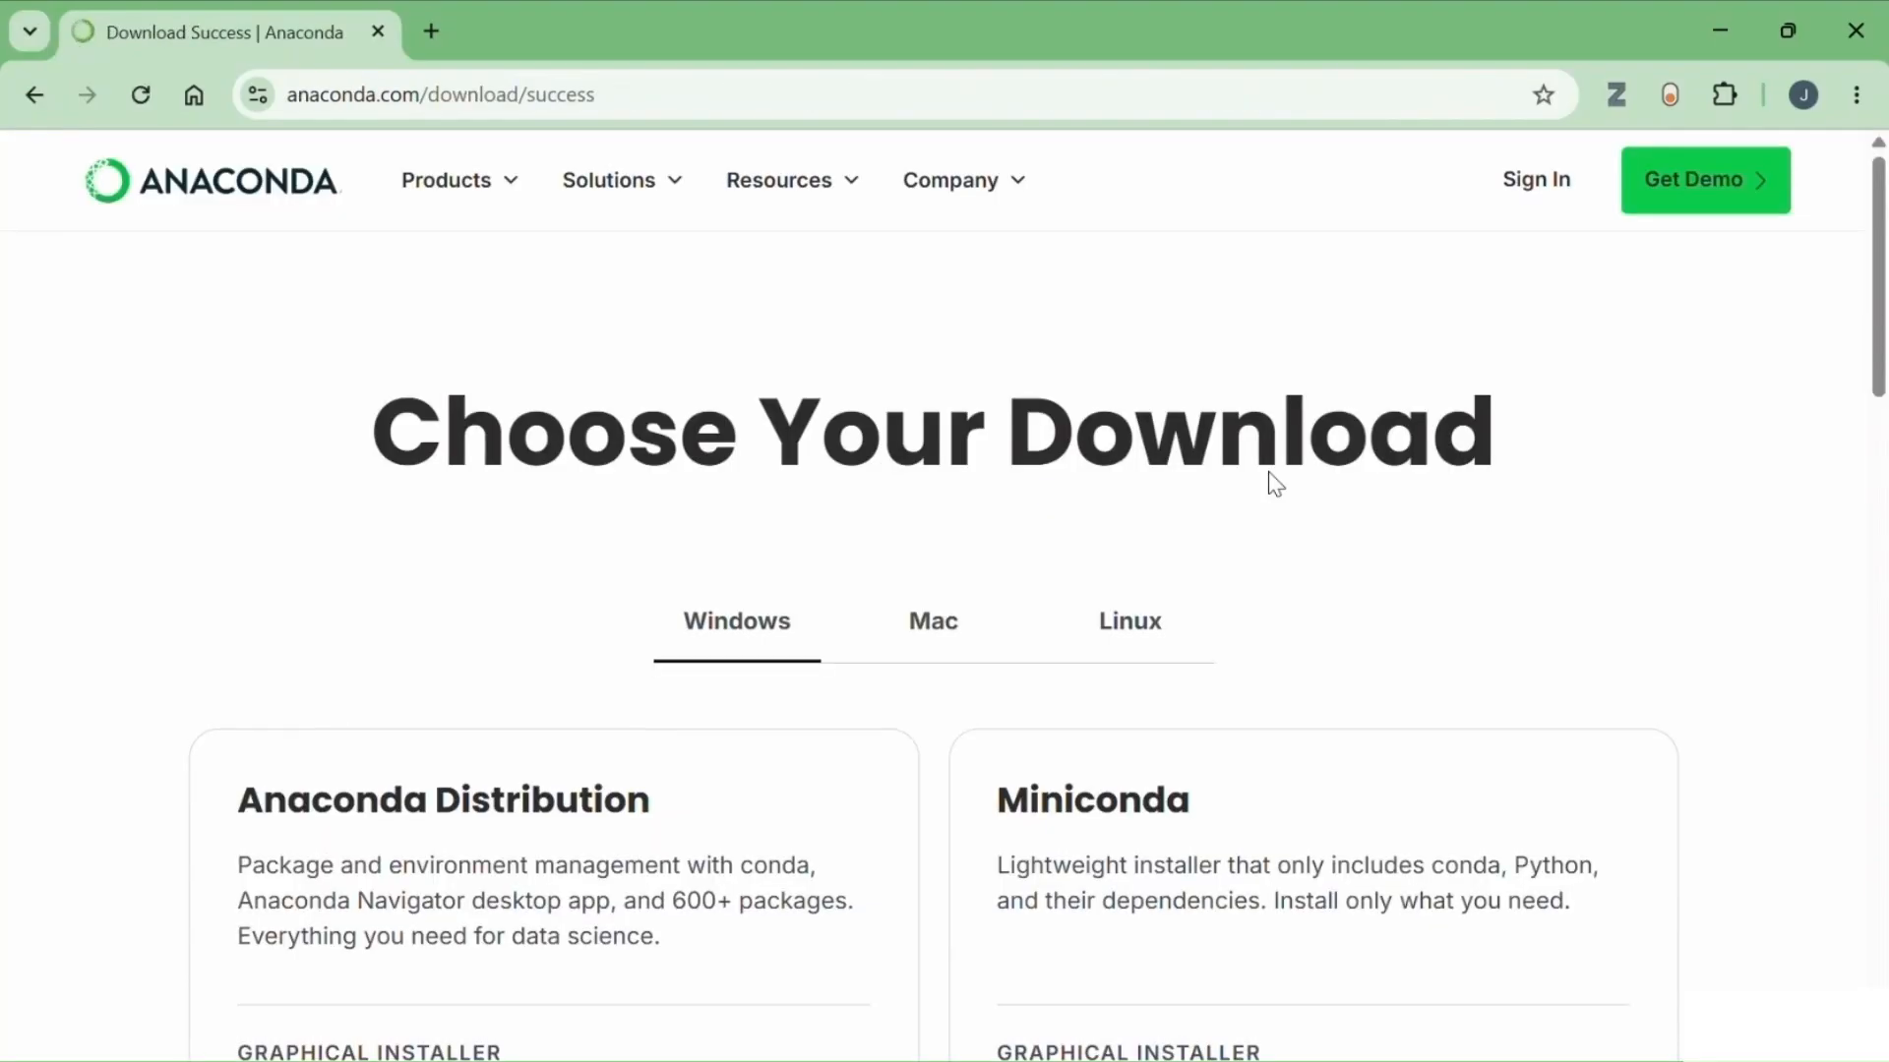
- Look through the Mac and Linux installer options offered on the download page
scroll(1276, 482, down, 1)
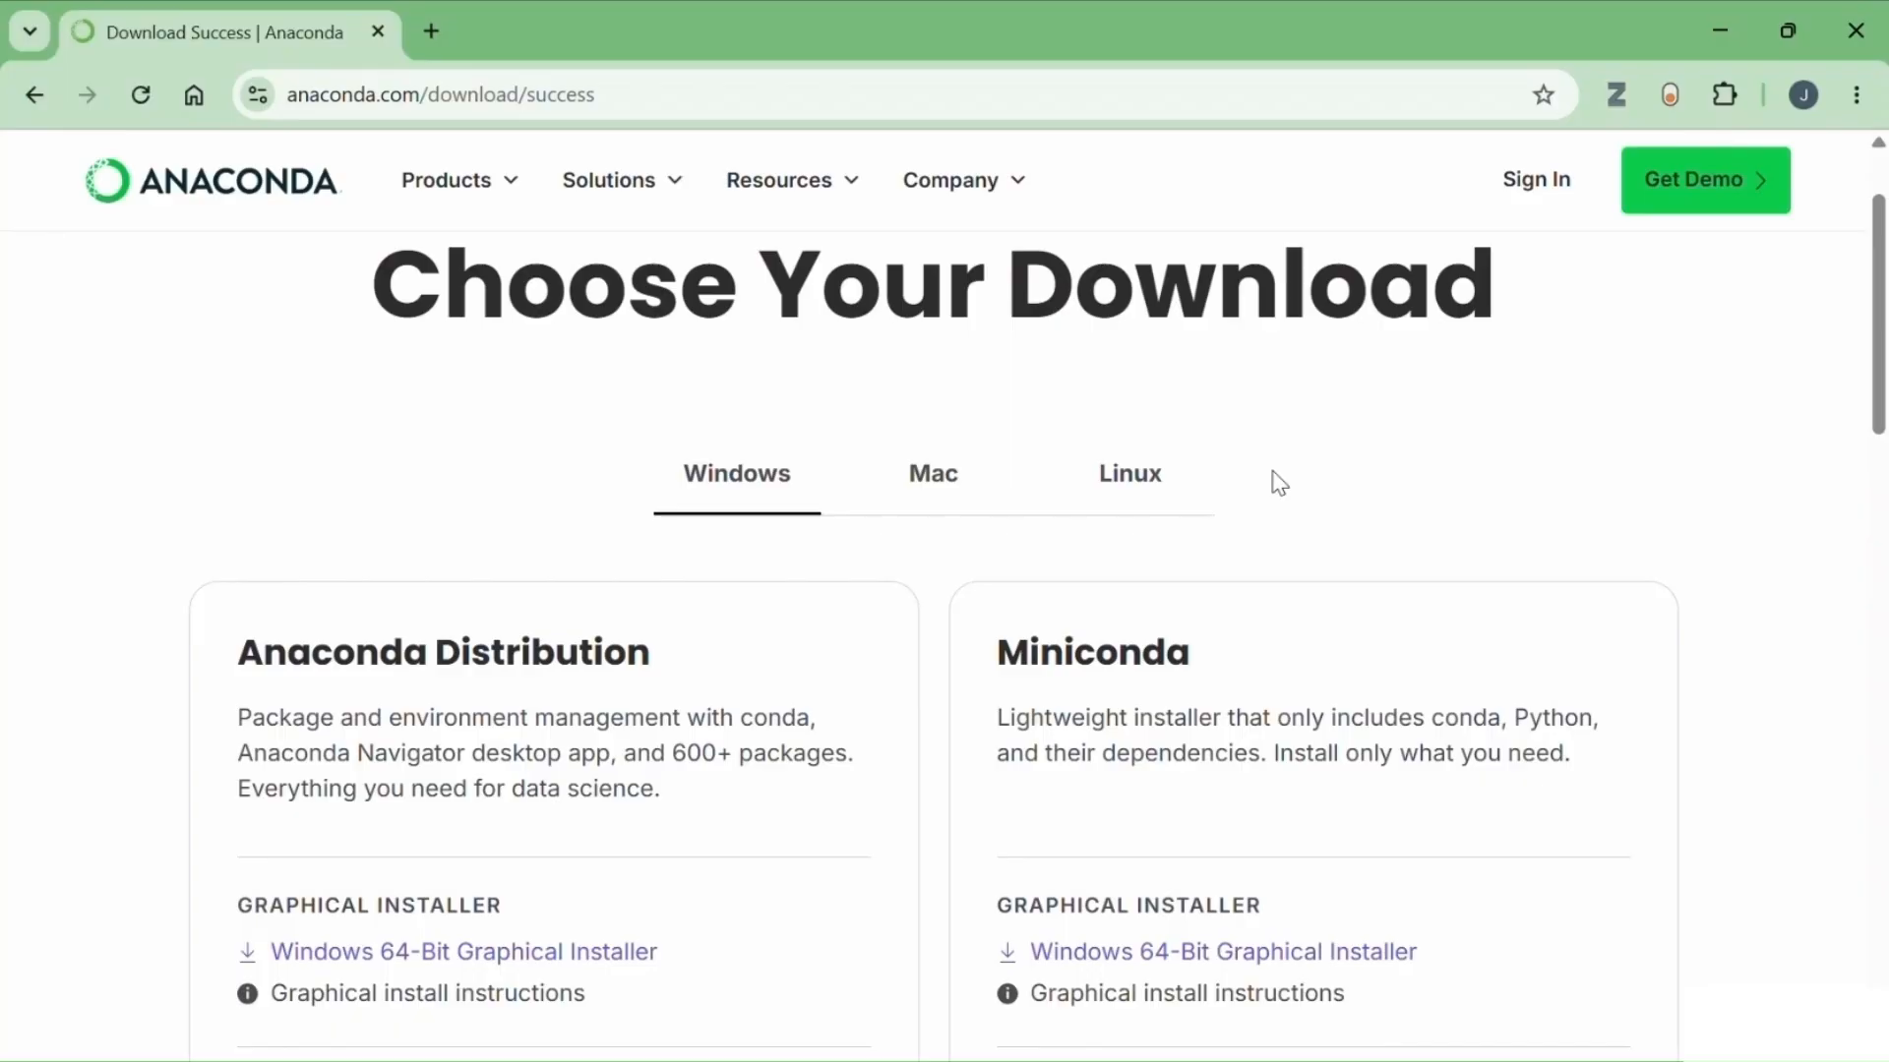
click(933, 477)
click(710, 504)
click(911, 484)
click(1119, 500)
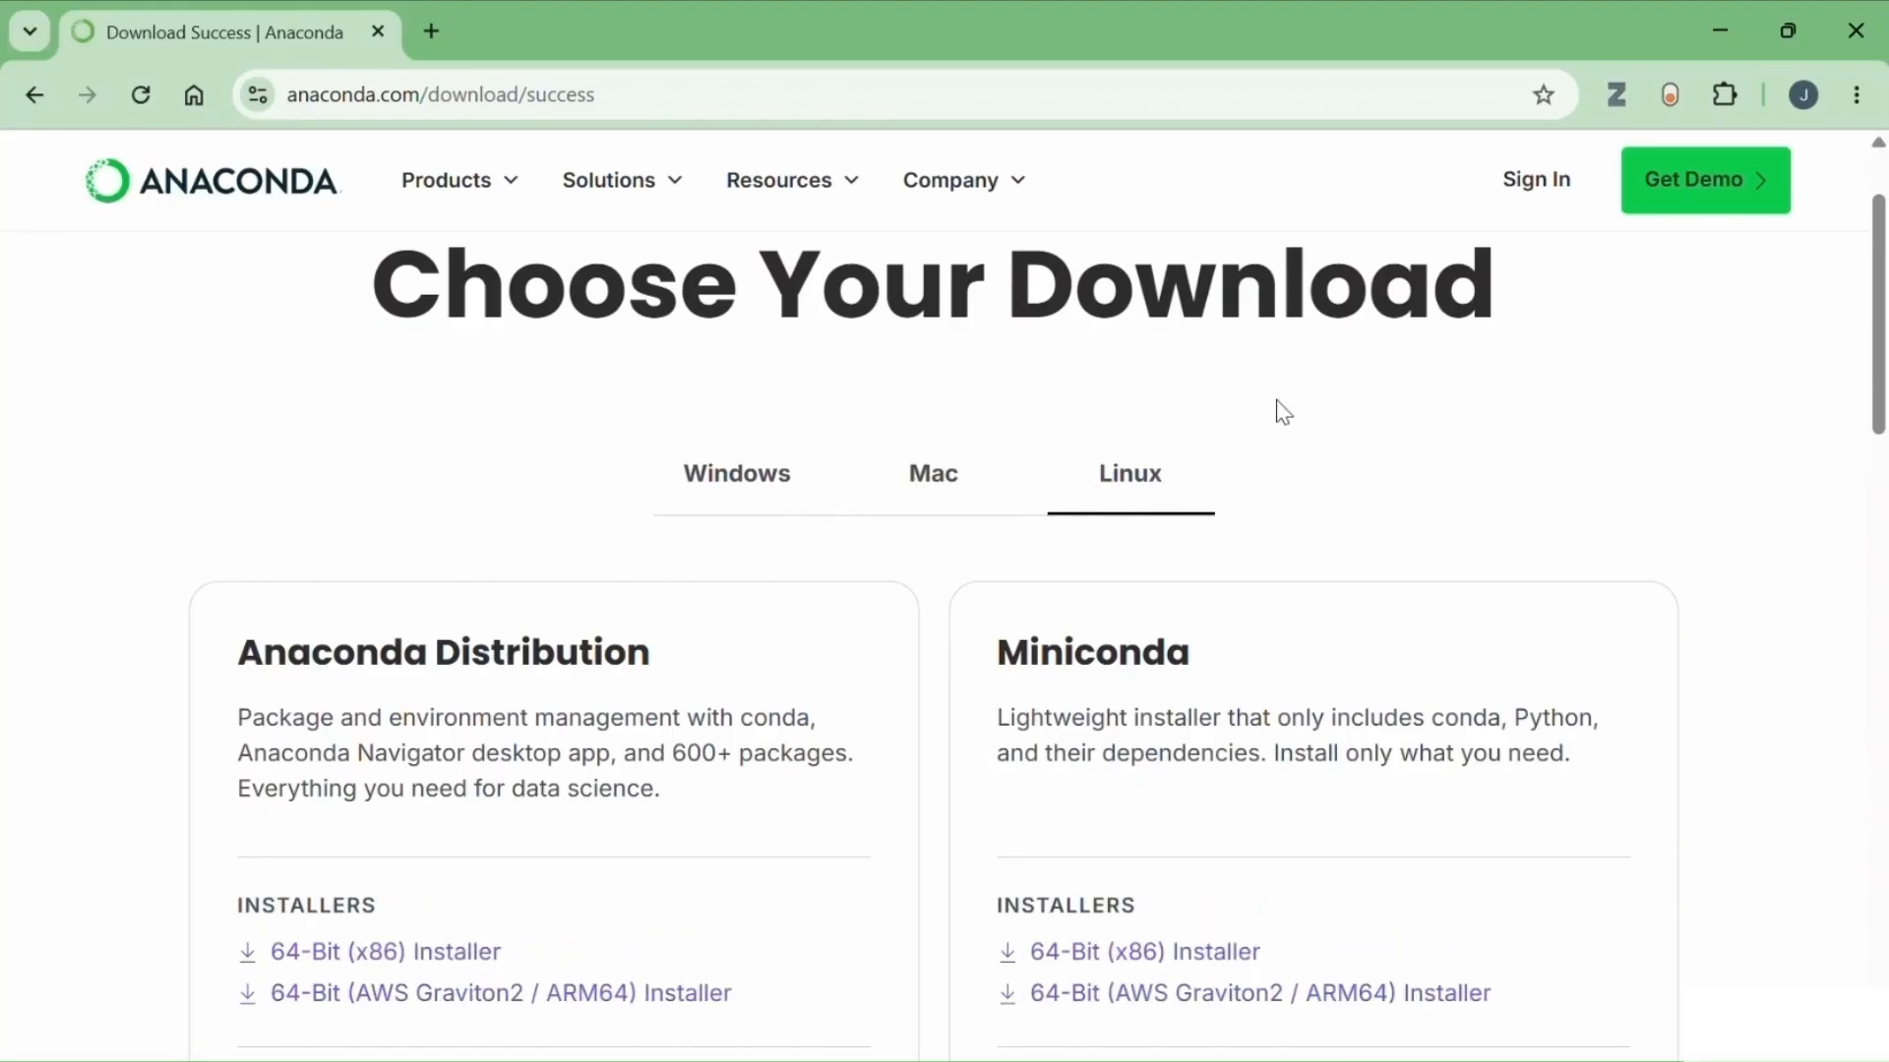
scroll(1279, 411, down, 3)
scroll(772, 723, up, 3)
- Download the Windows 64-Bit Graphical Installer of Anaconda Distribution
click(767, 506)
scroll(590, 639, down, 2)
click(447, 817)
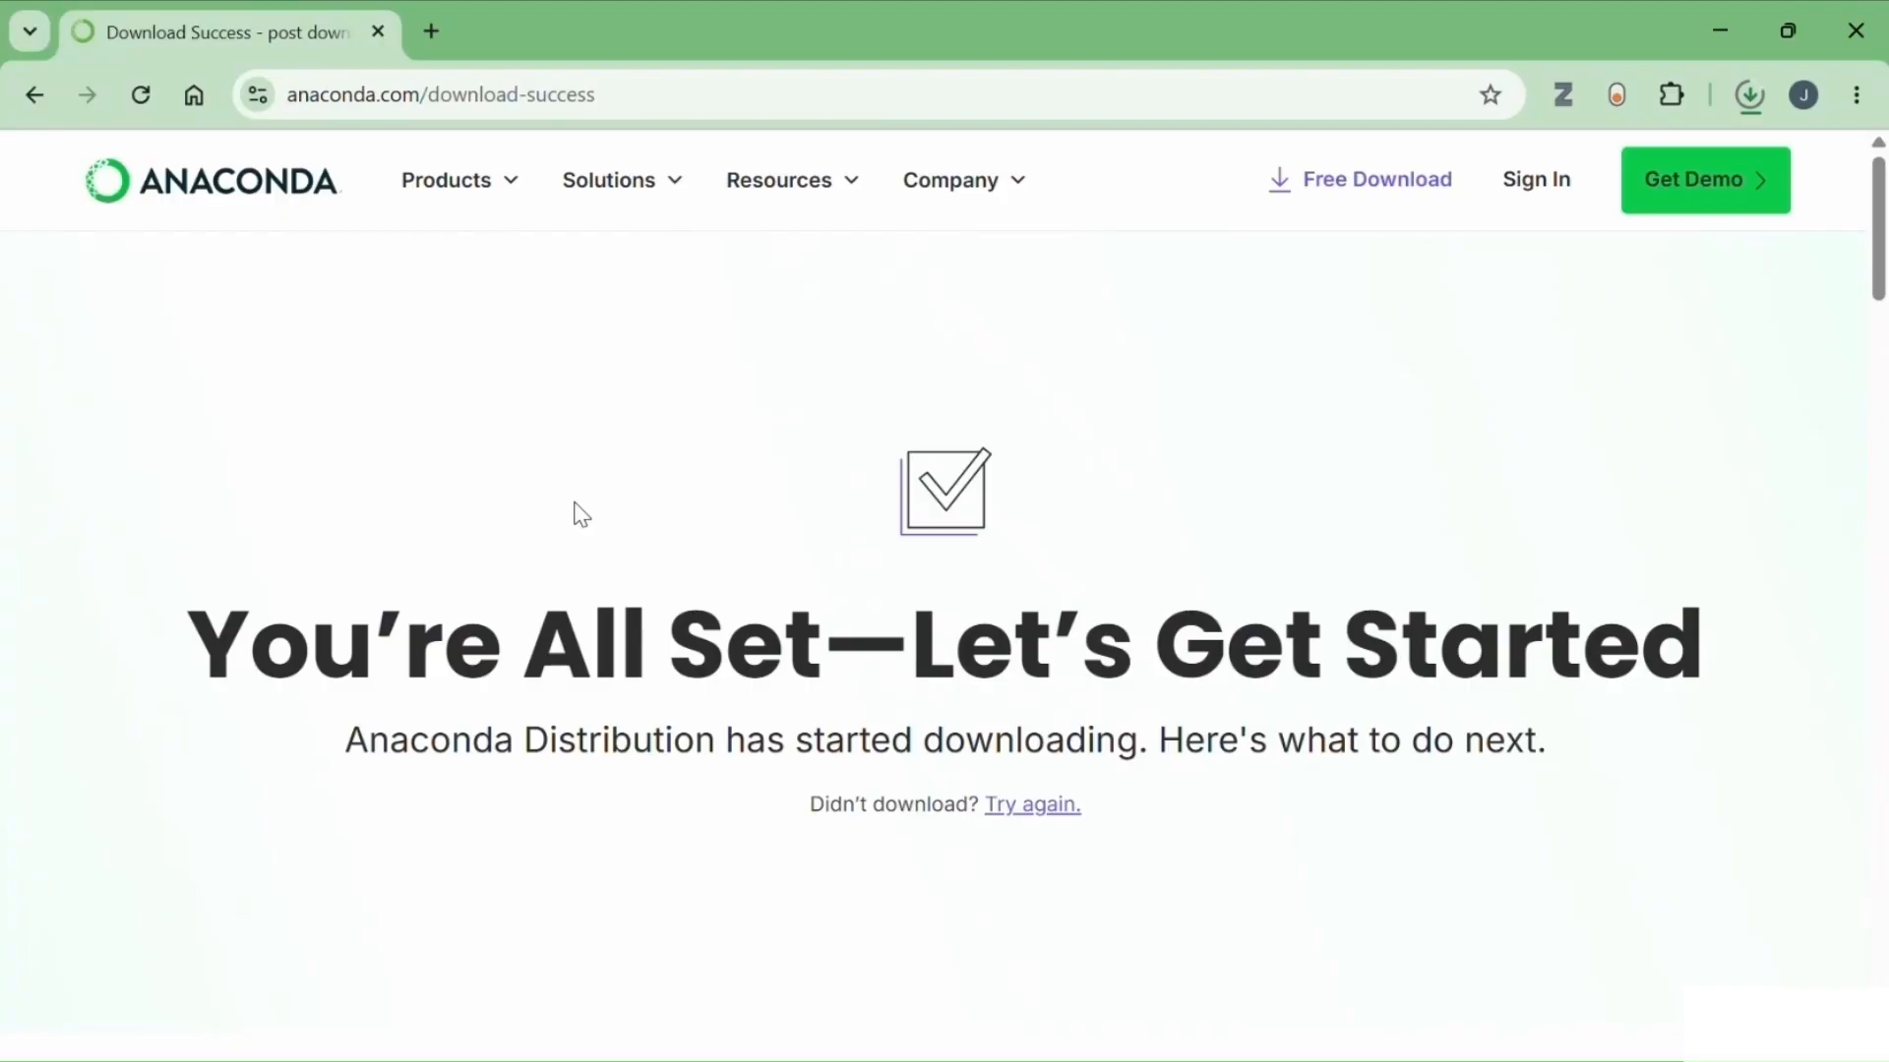
- Check the installer's download progress, run the finished Anaconda3-2025.12-2 installer, and minimize the browser
click(1750, 98)
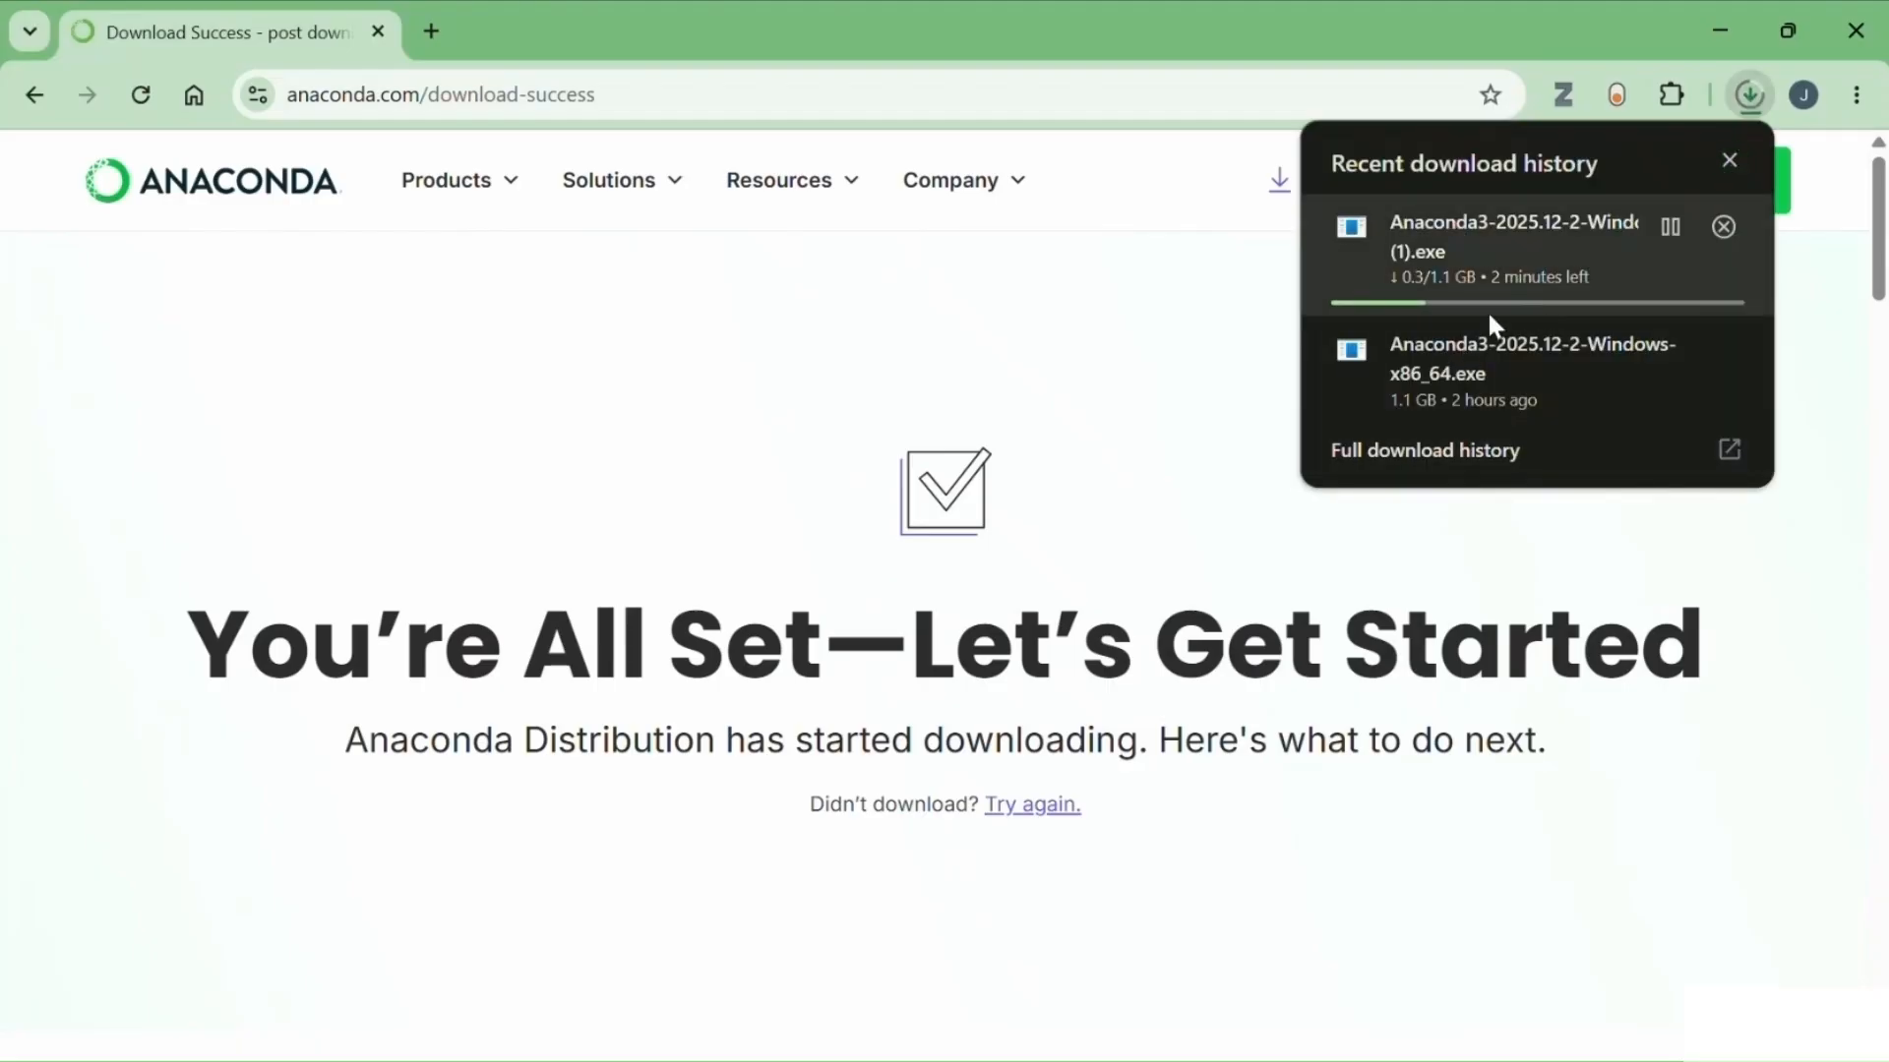
click(1200, 368)
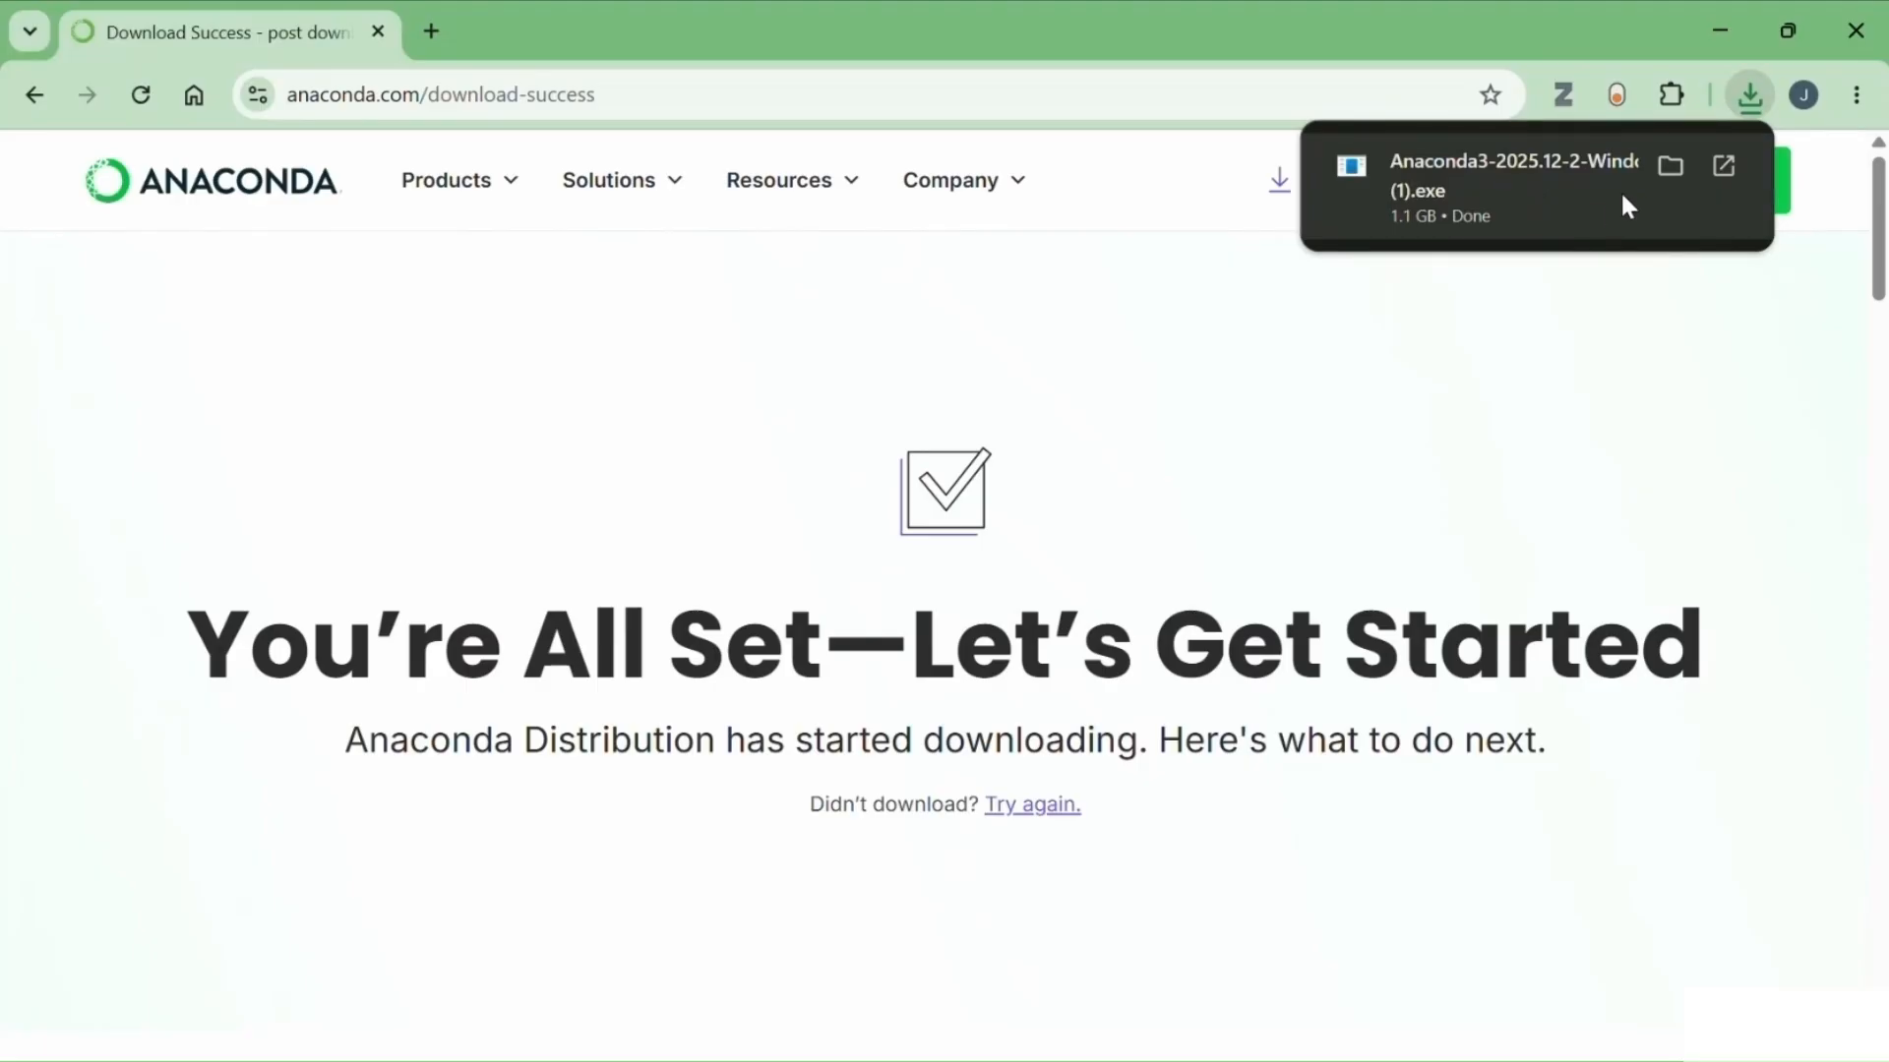
click(1454, 157)
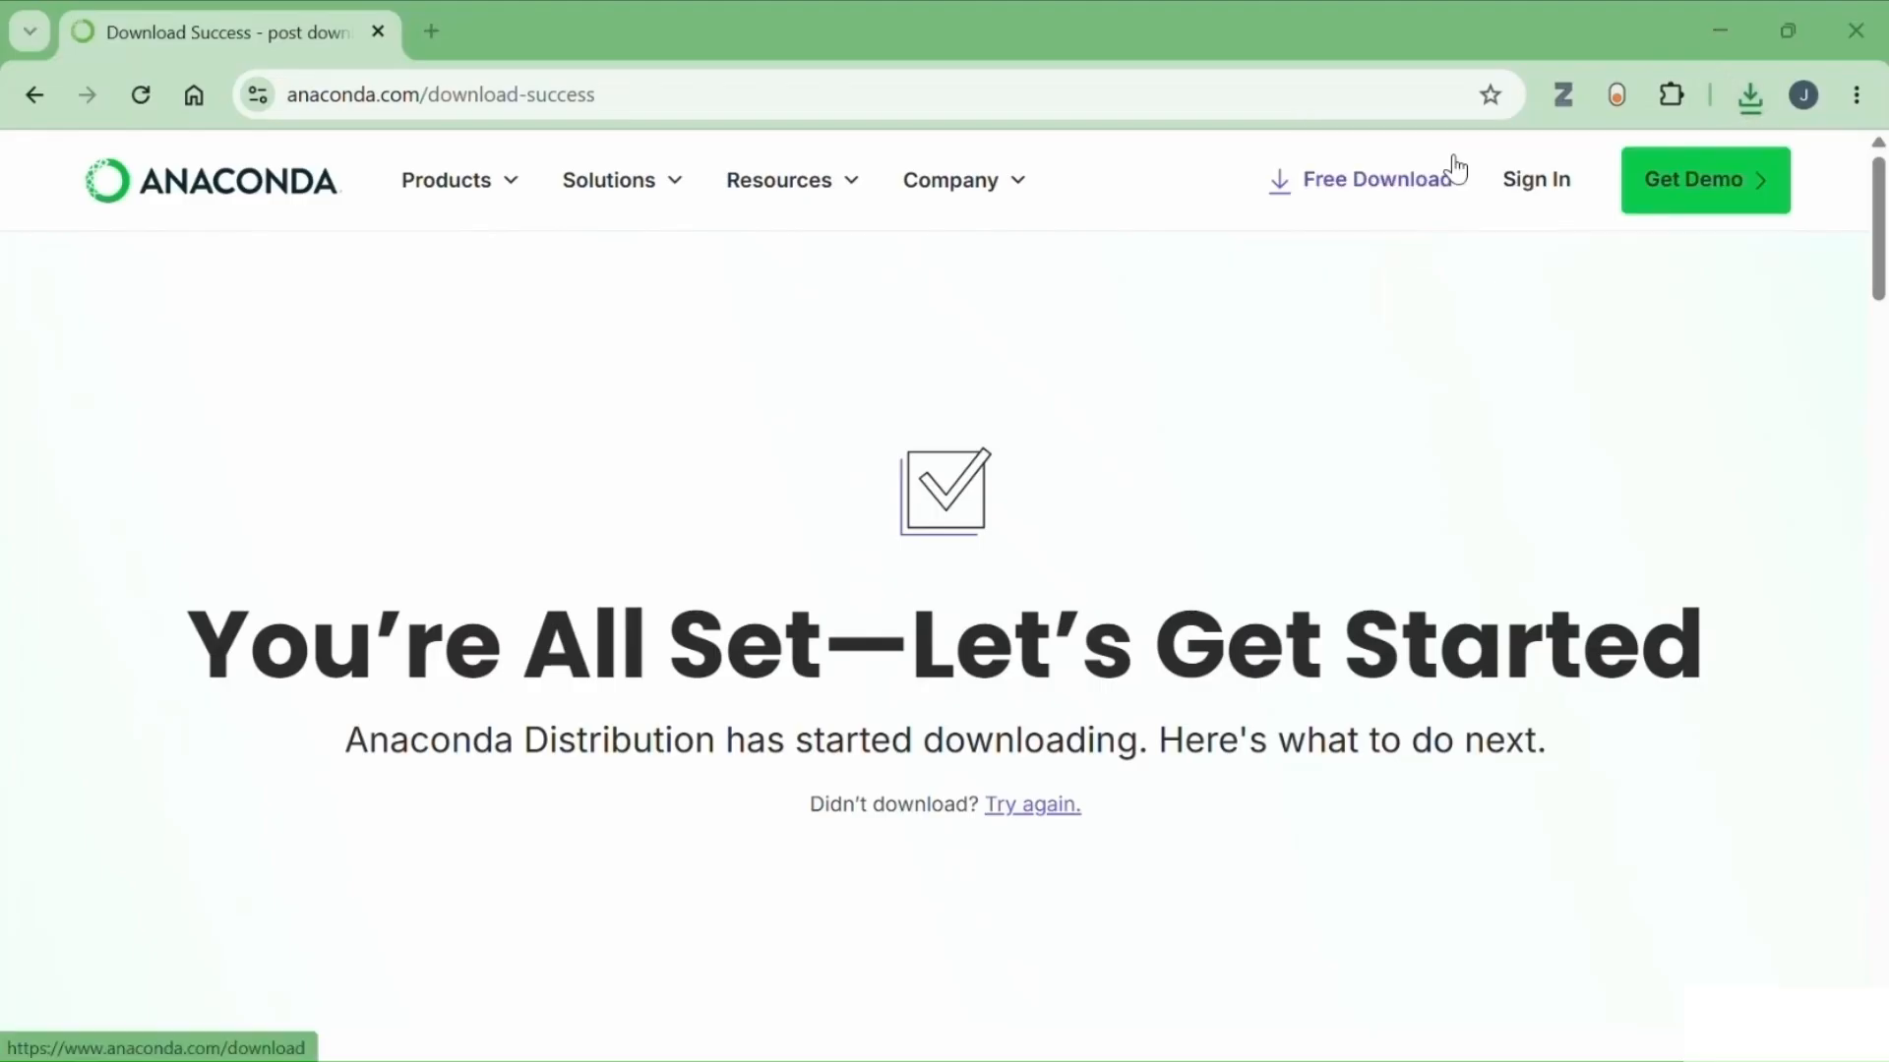
click(1719, 35)
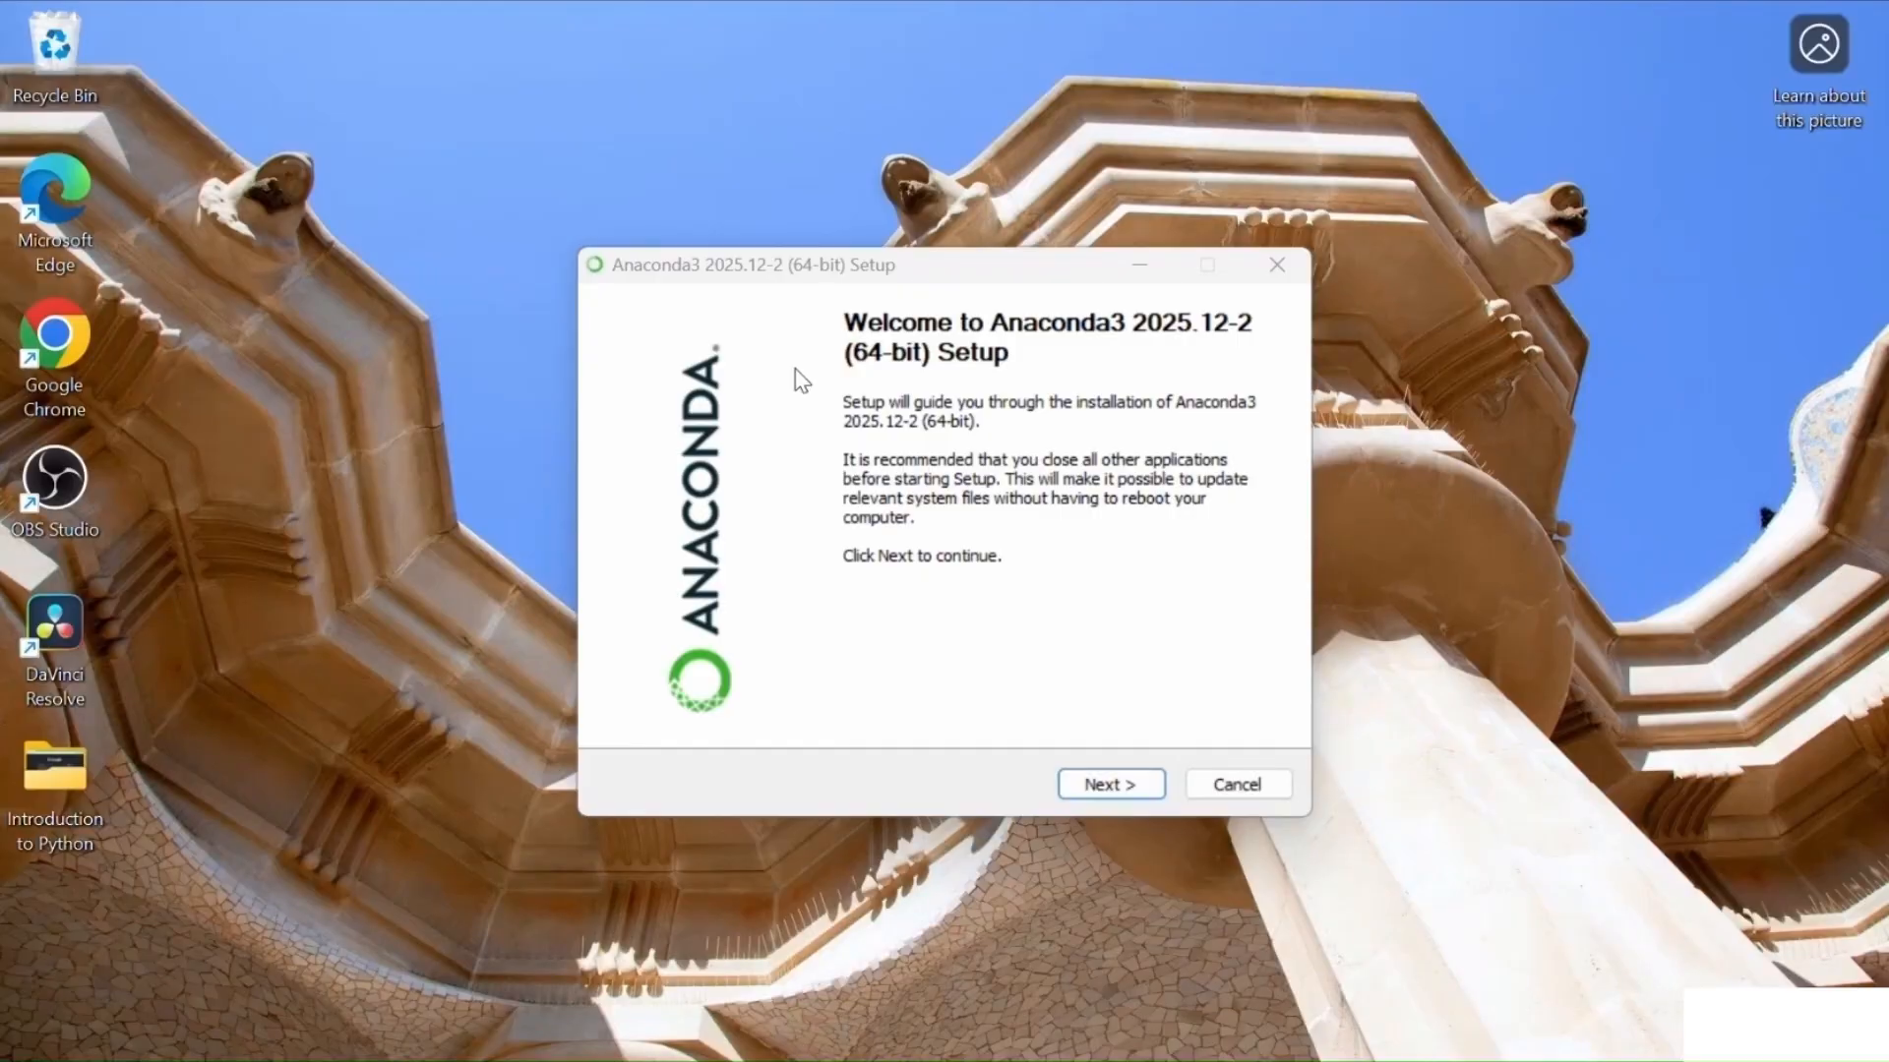
- Start the Anaconda3 setup, accept the license agreement, and choose the Just Me (recommended) installation type
click(1120, 782)
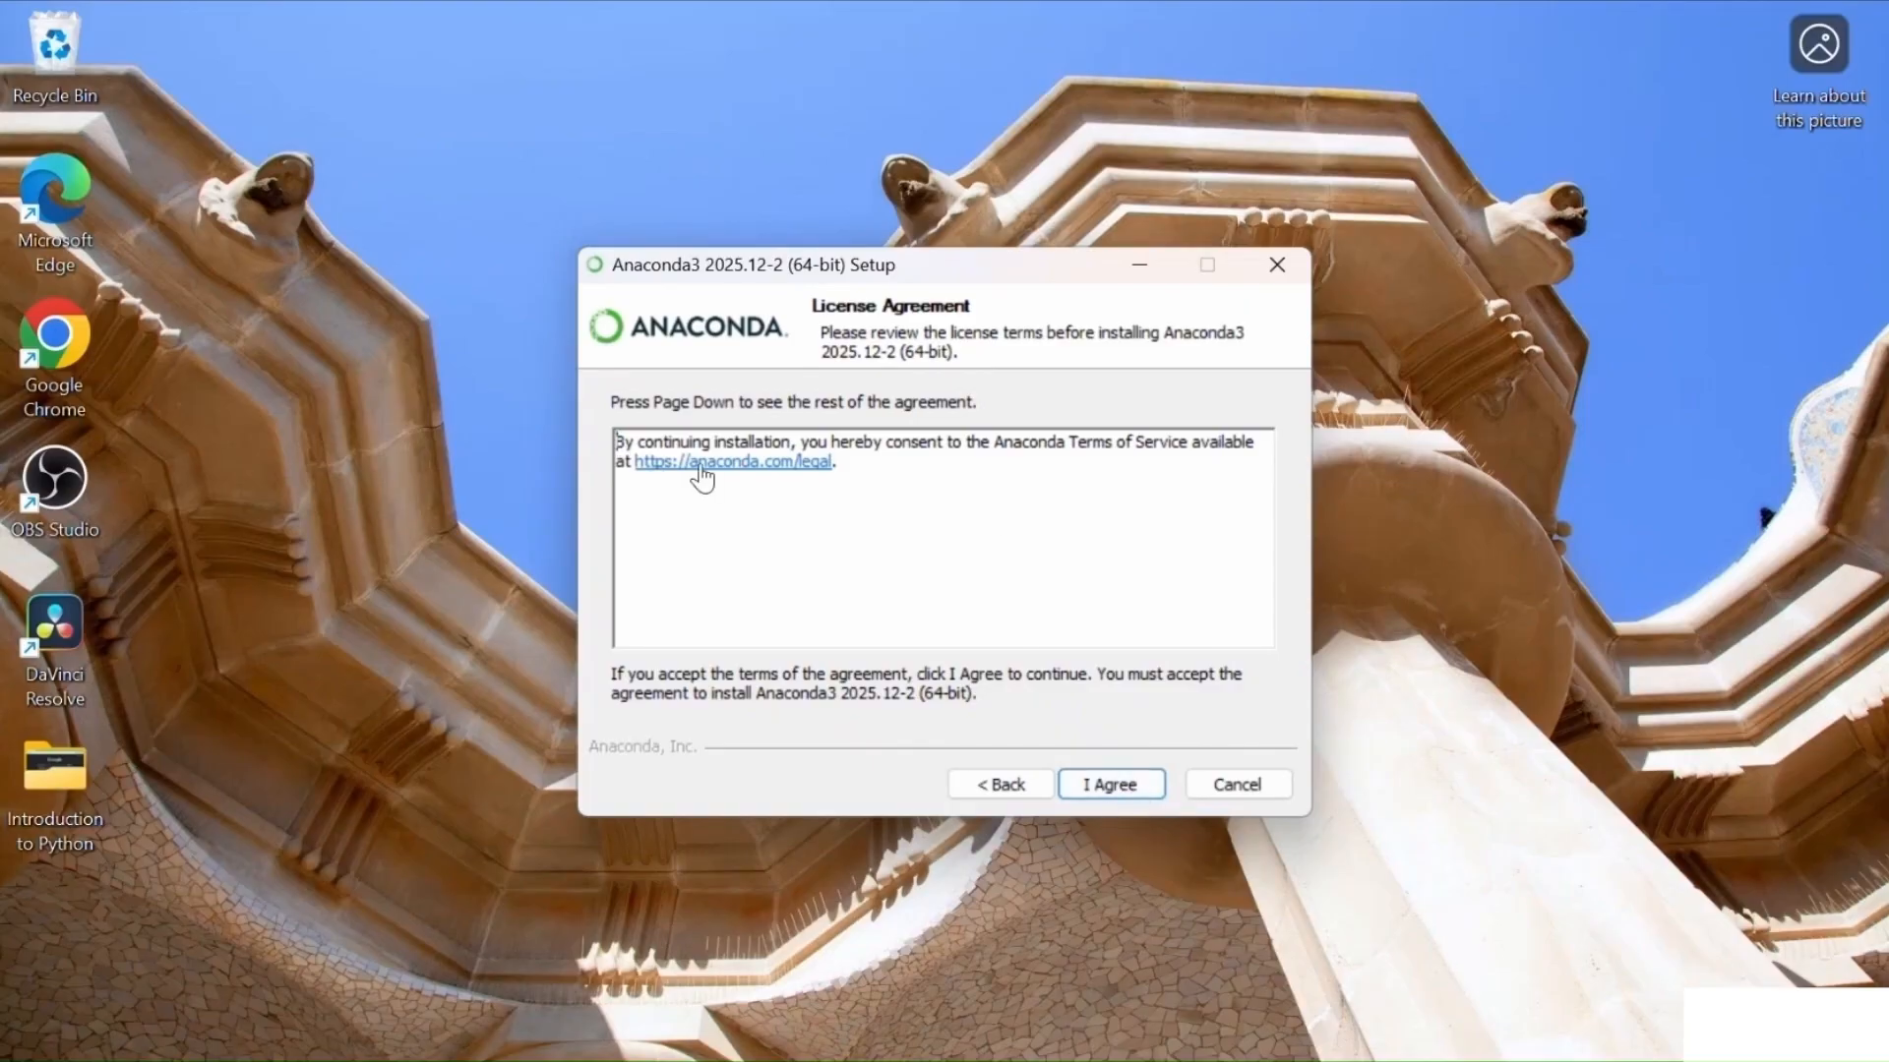
click(1116, 787)
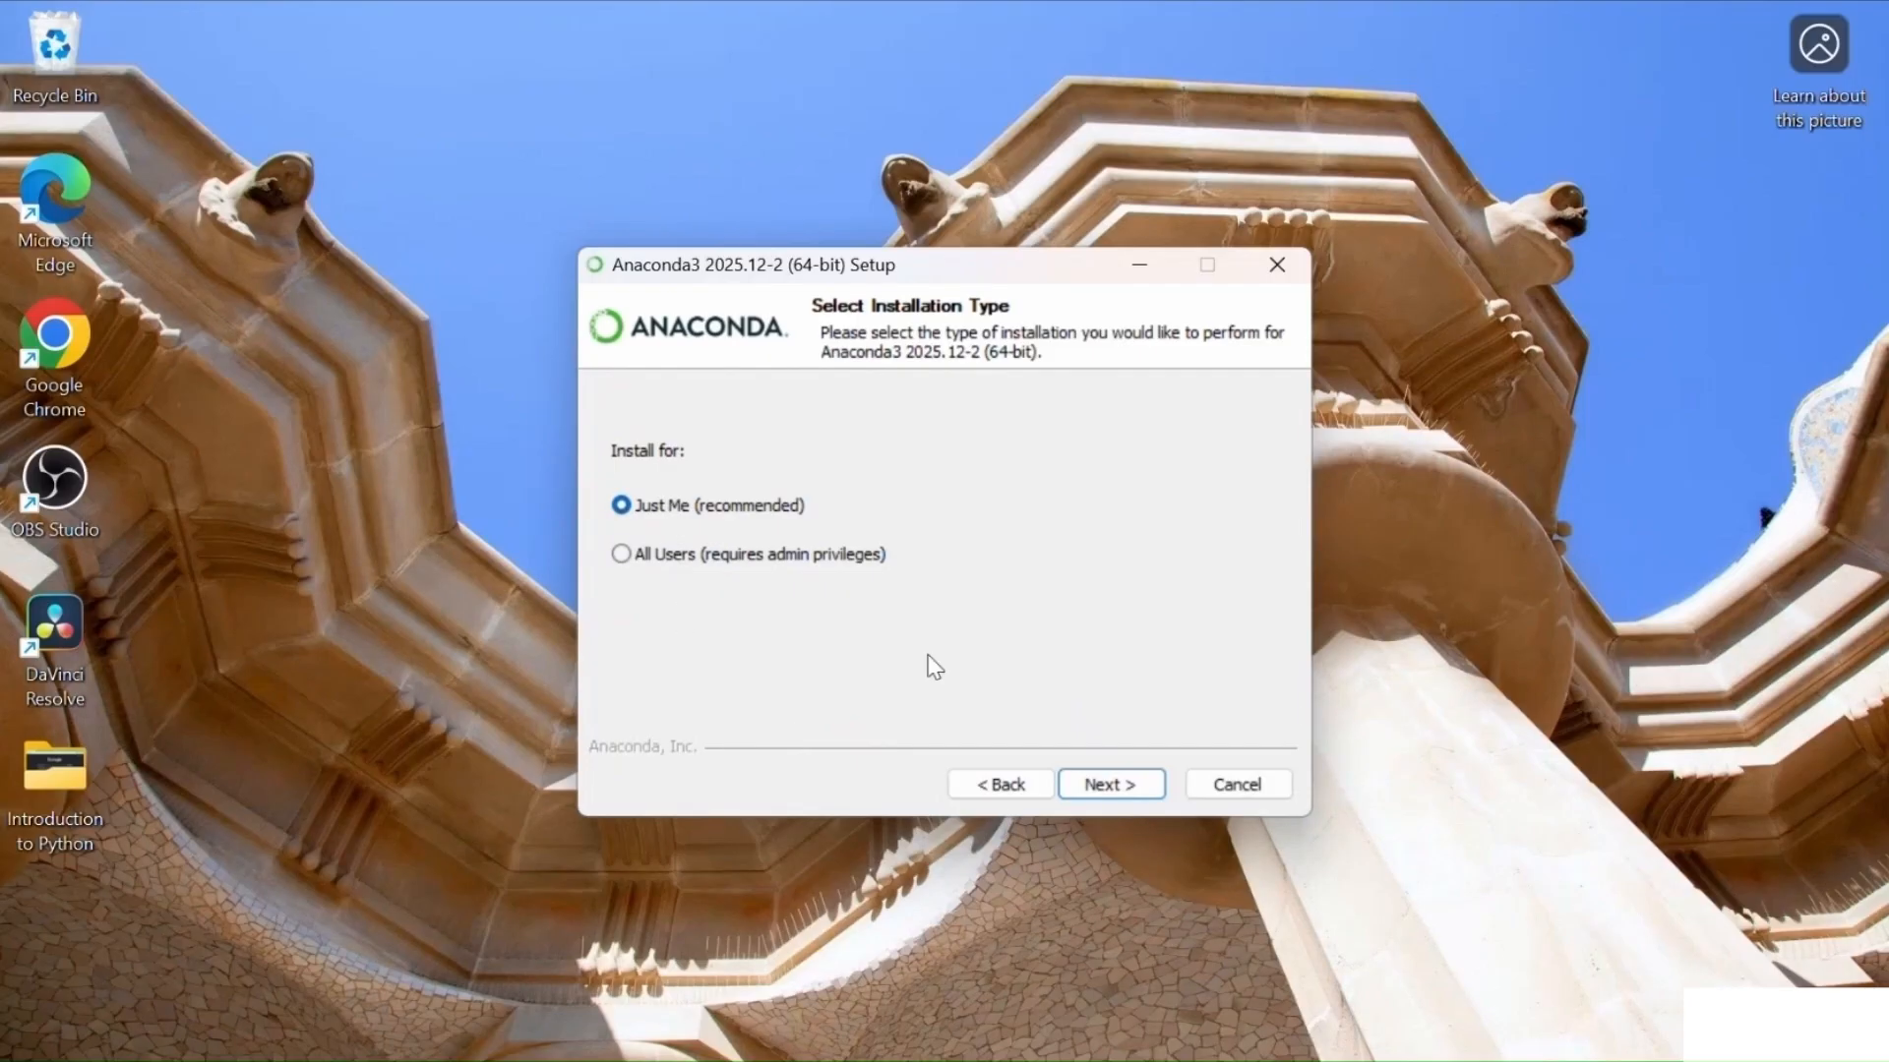
click(631, 559)
click(624, 507)
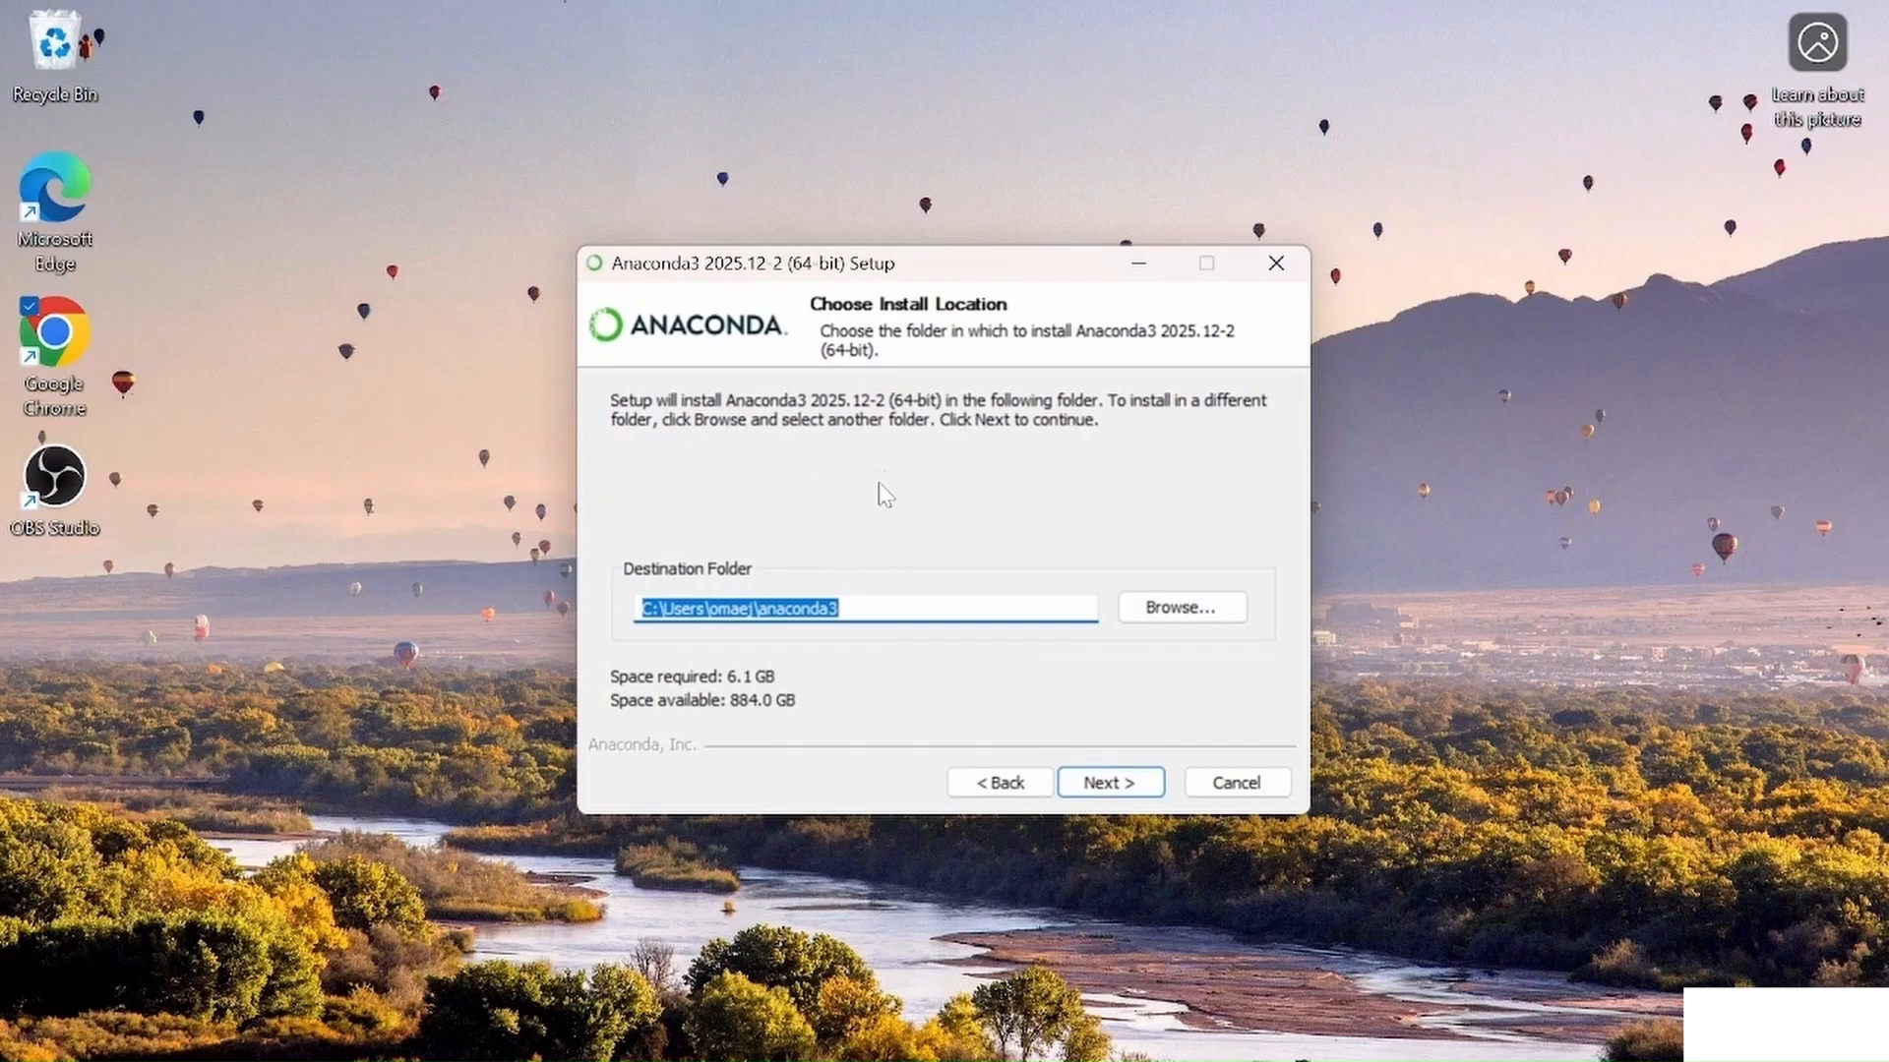
click(1176, 607)
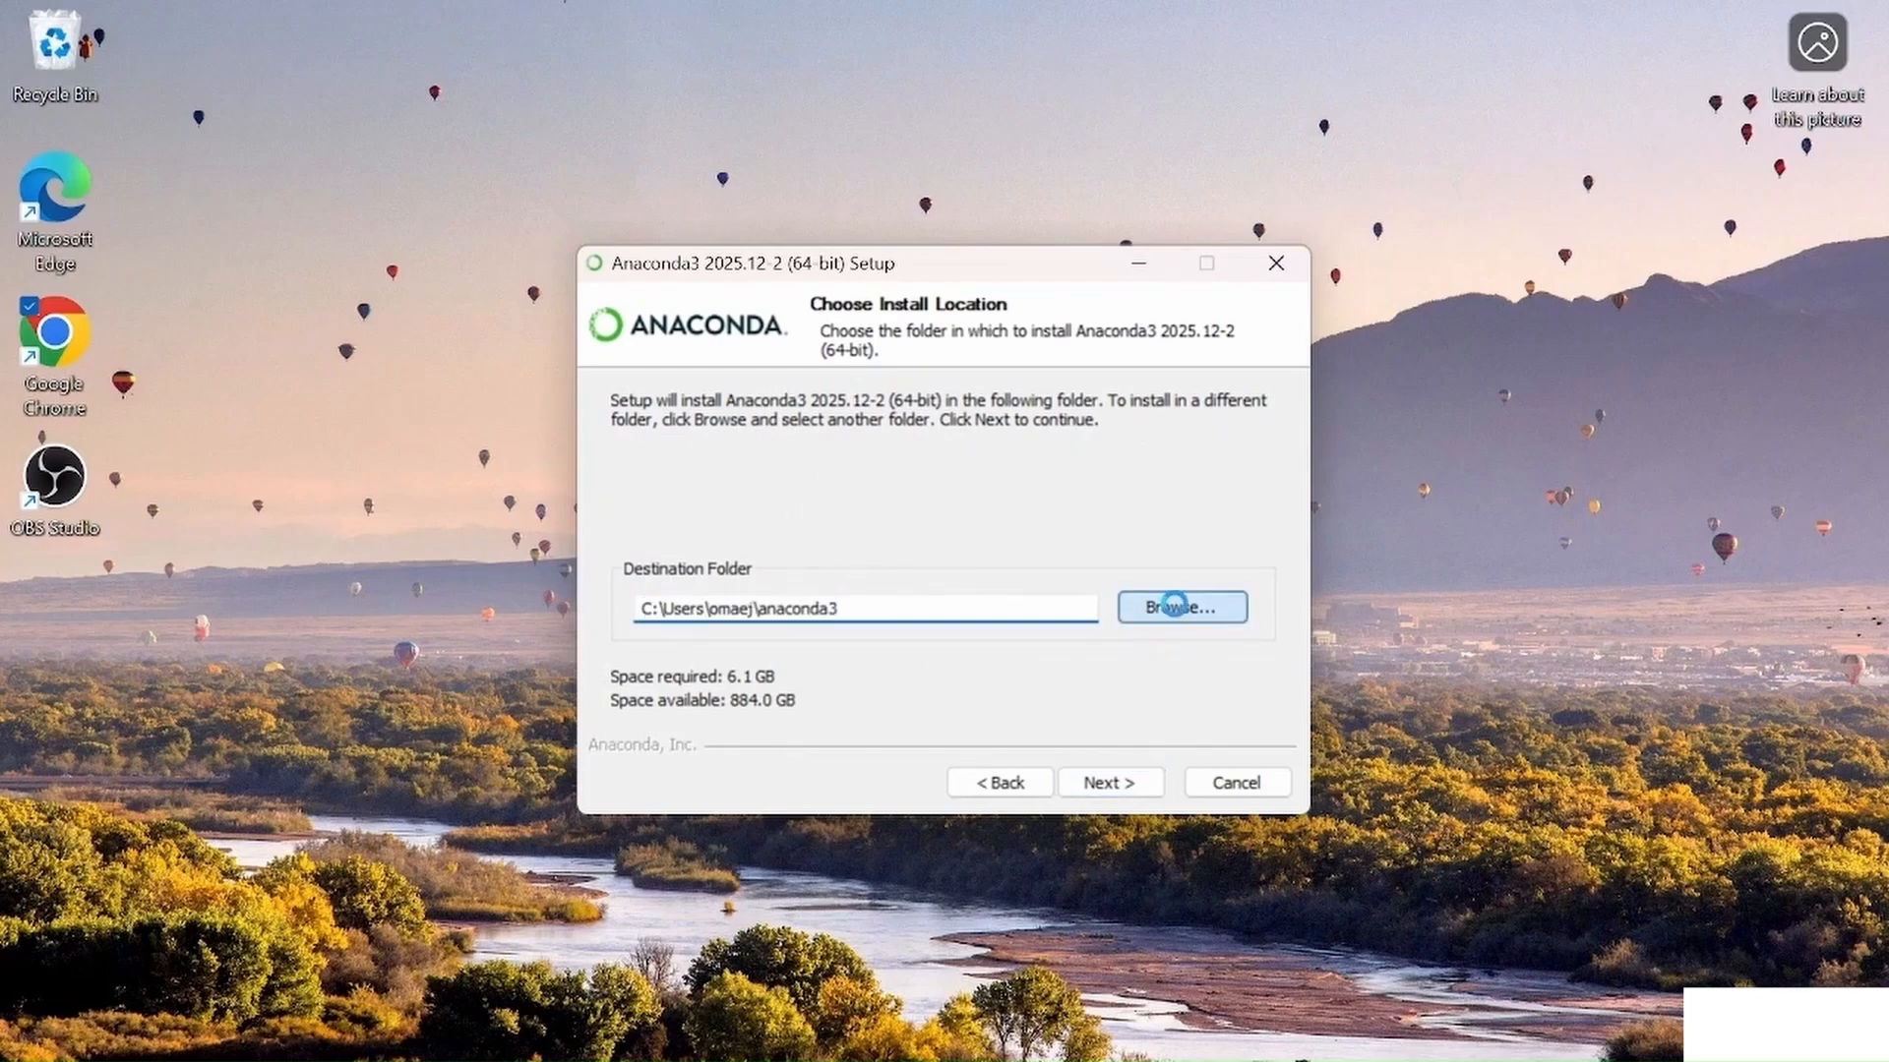
scroll(826, 590, down, 2)
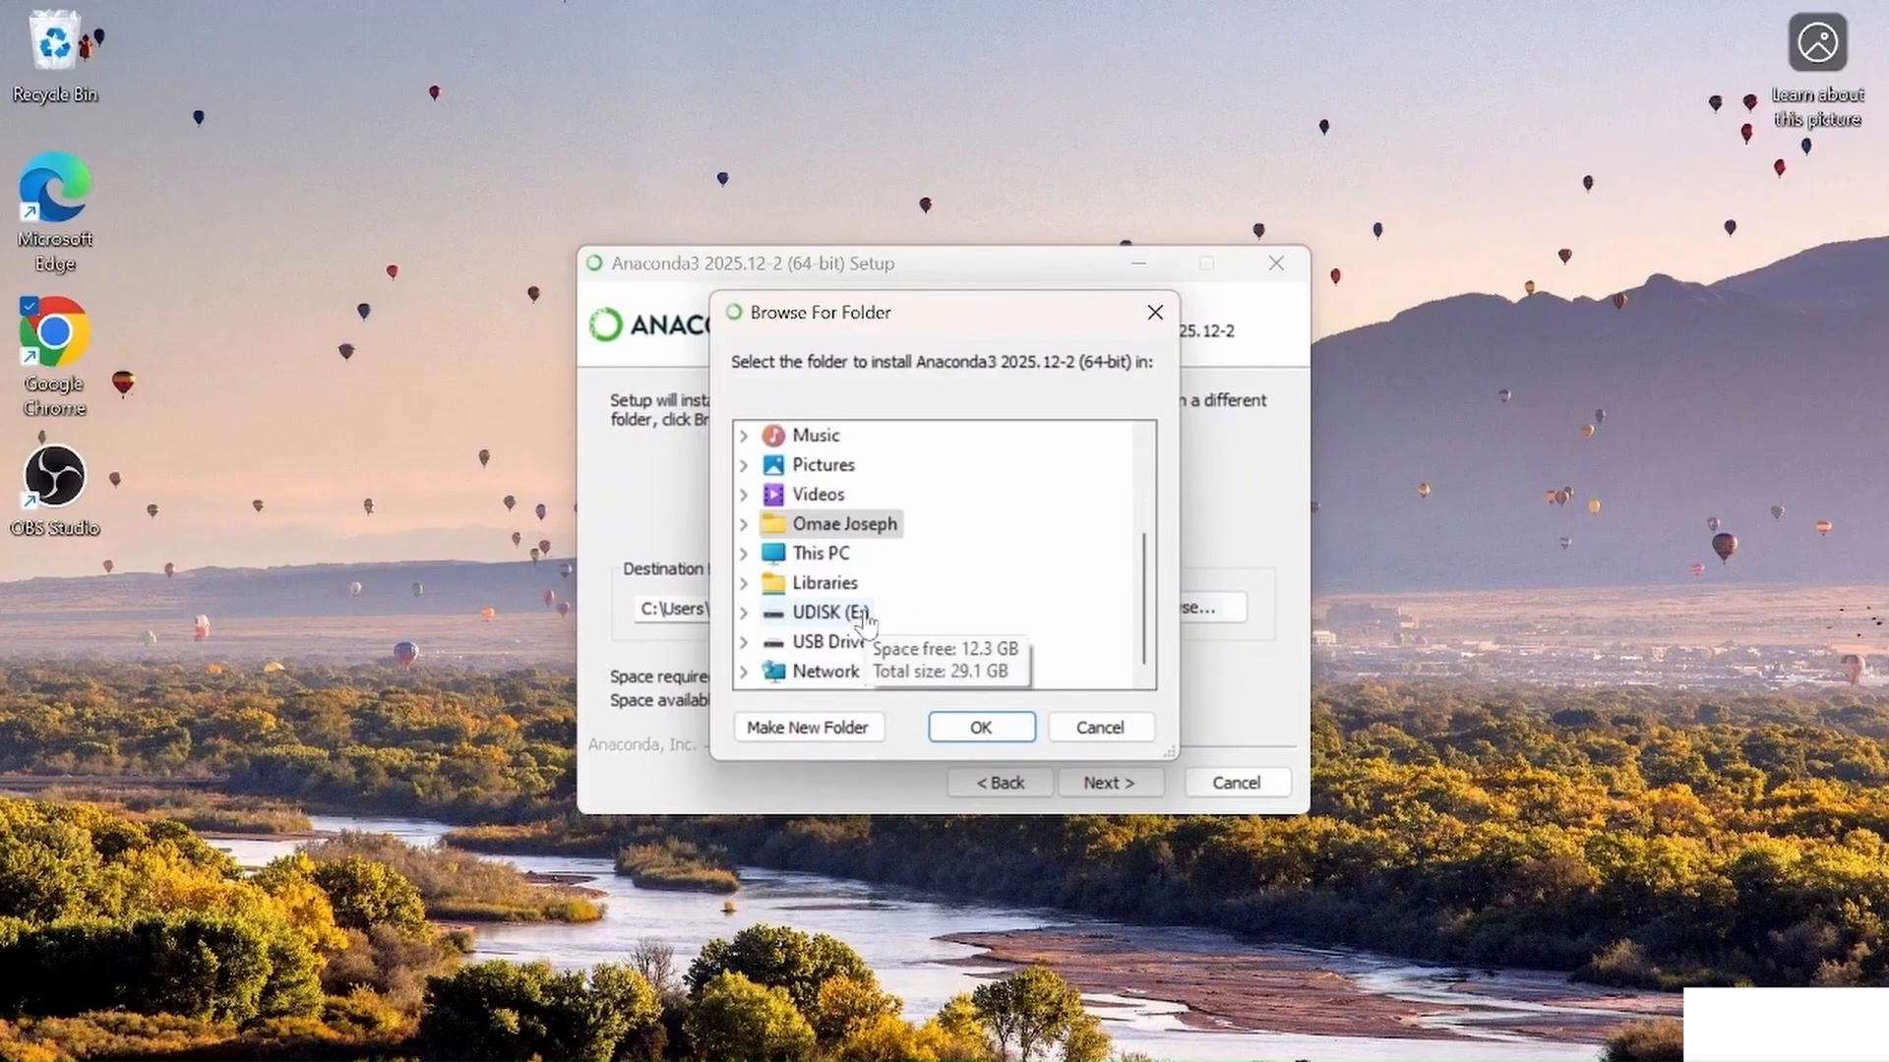
double_click(816, 552)
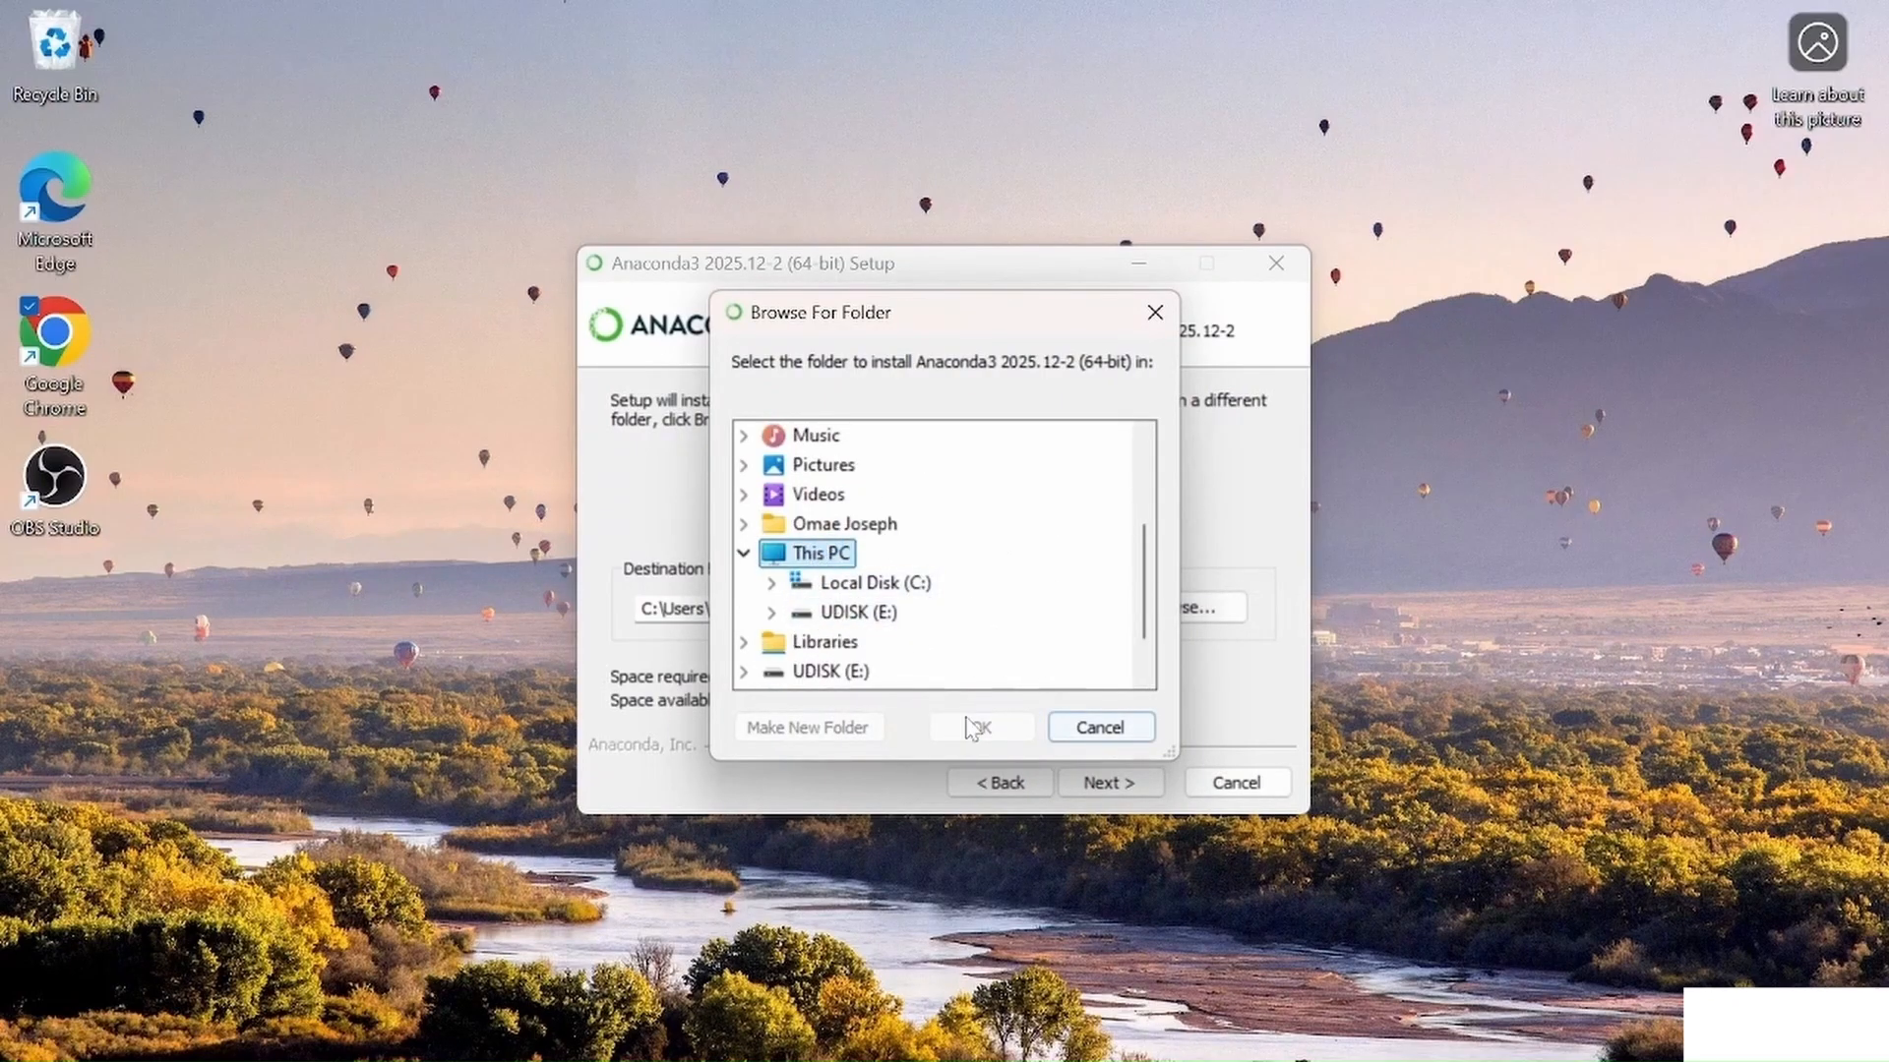
click(1102, 727)
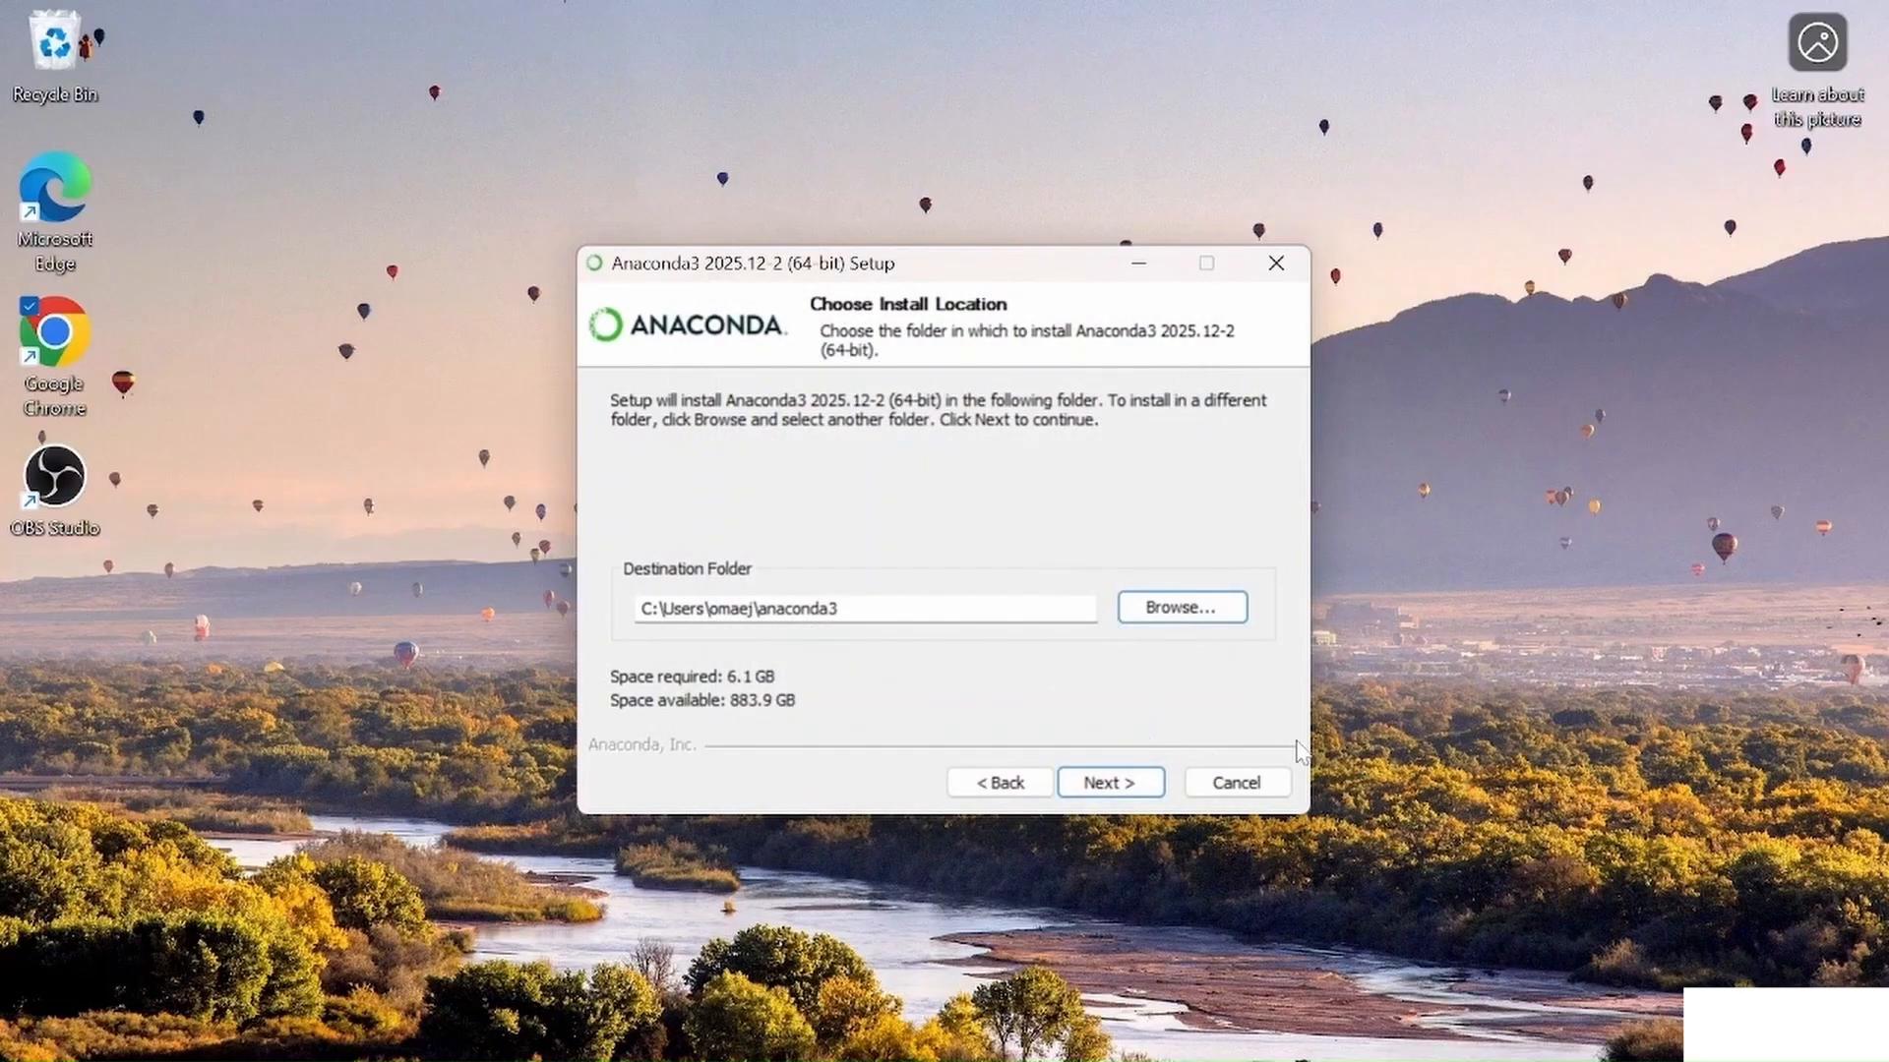
- Accept the default destination folder and install Anaconda3 with only the Create shortcuts option enabled
click(1097, 779)
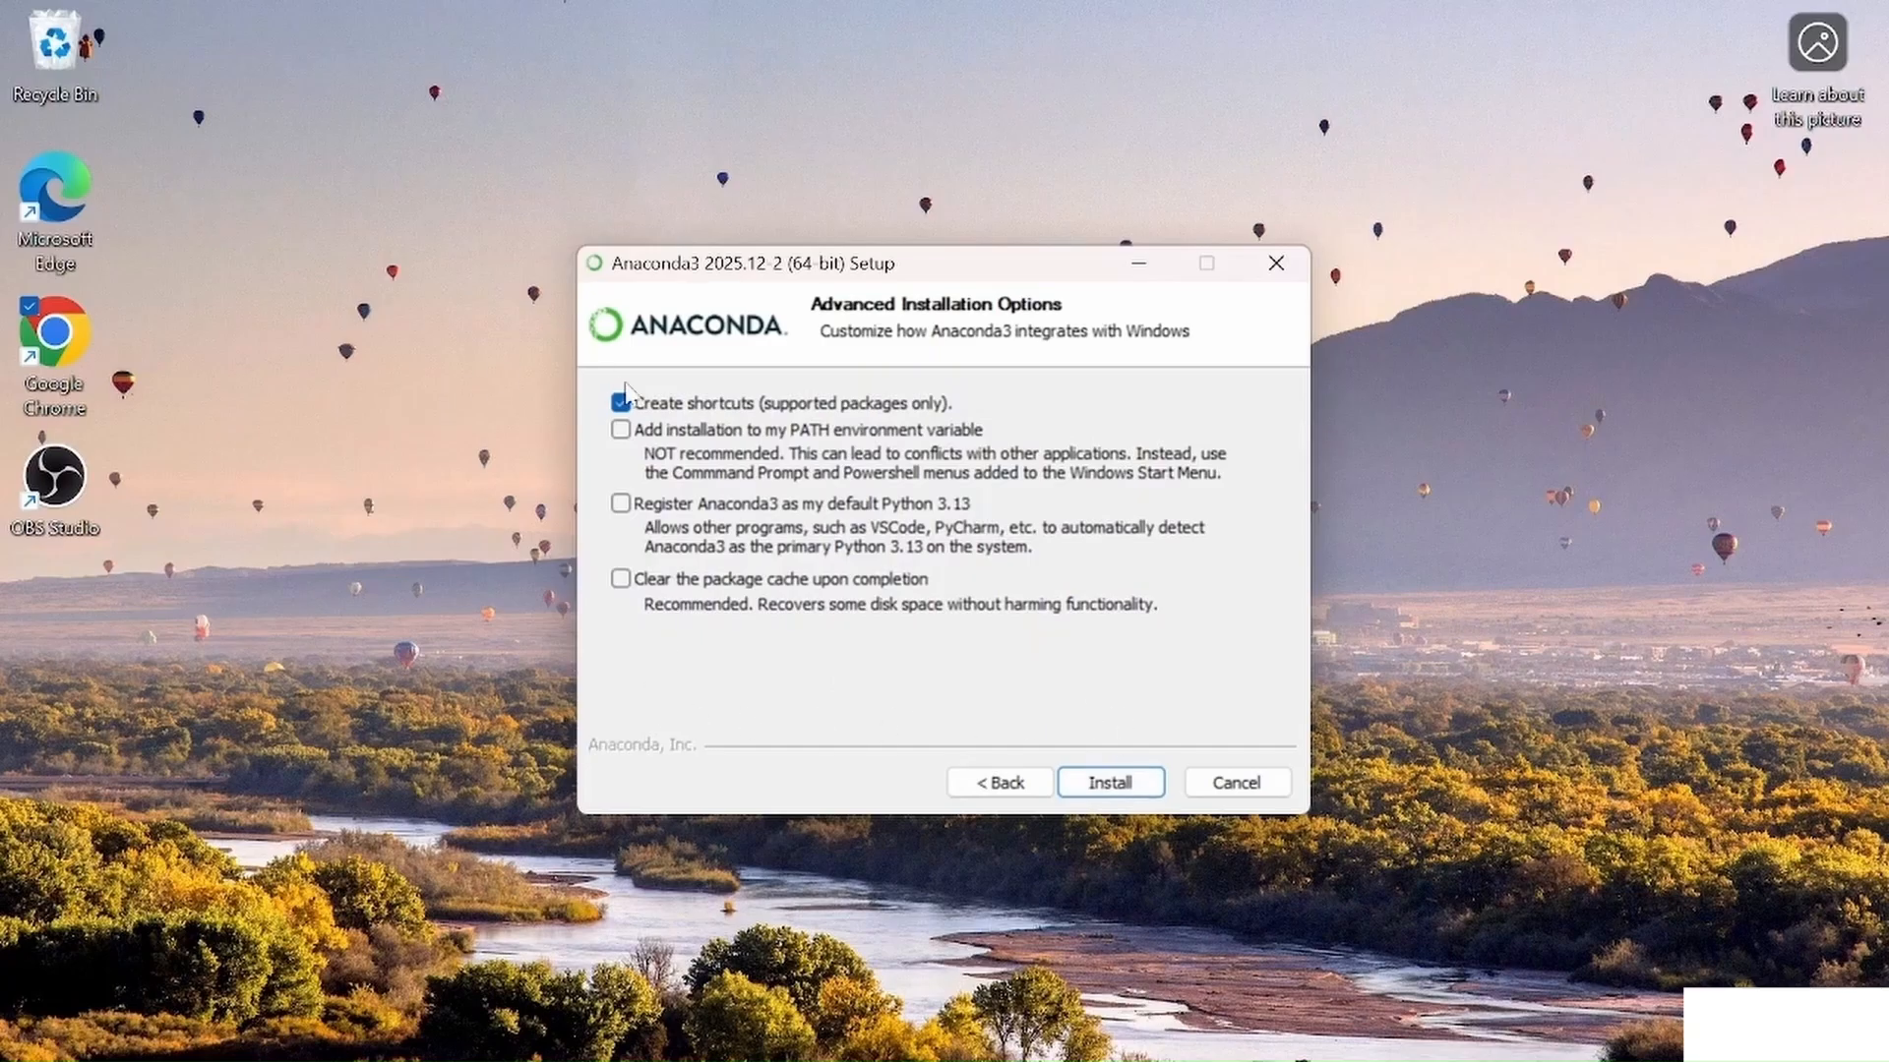
click(1107, 782)
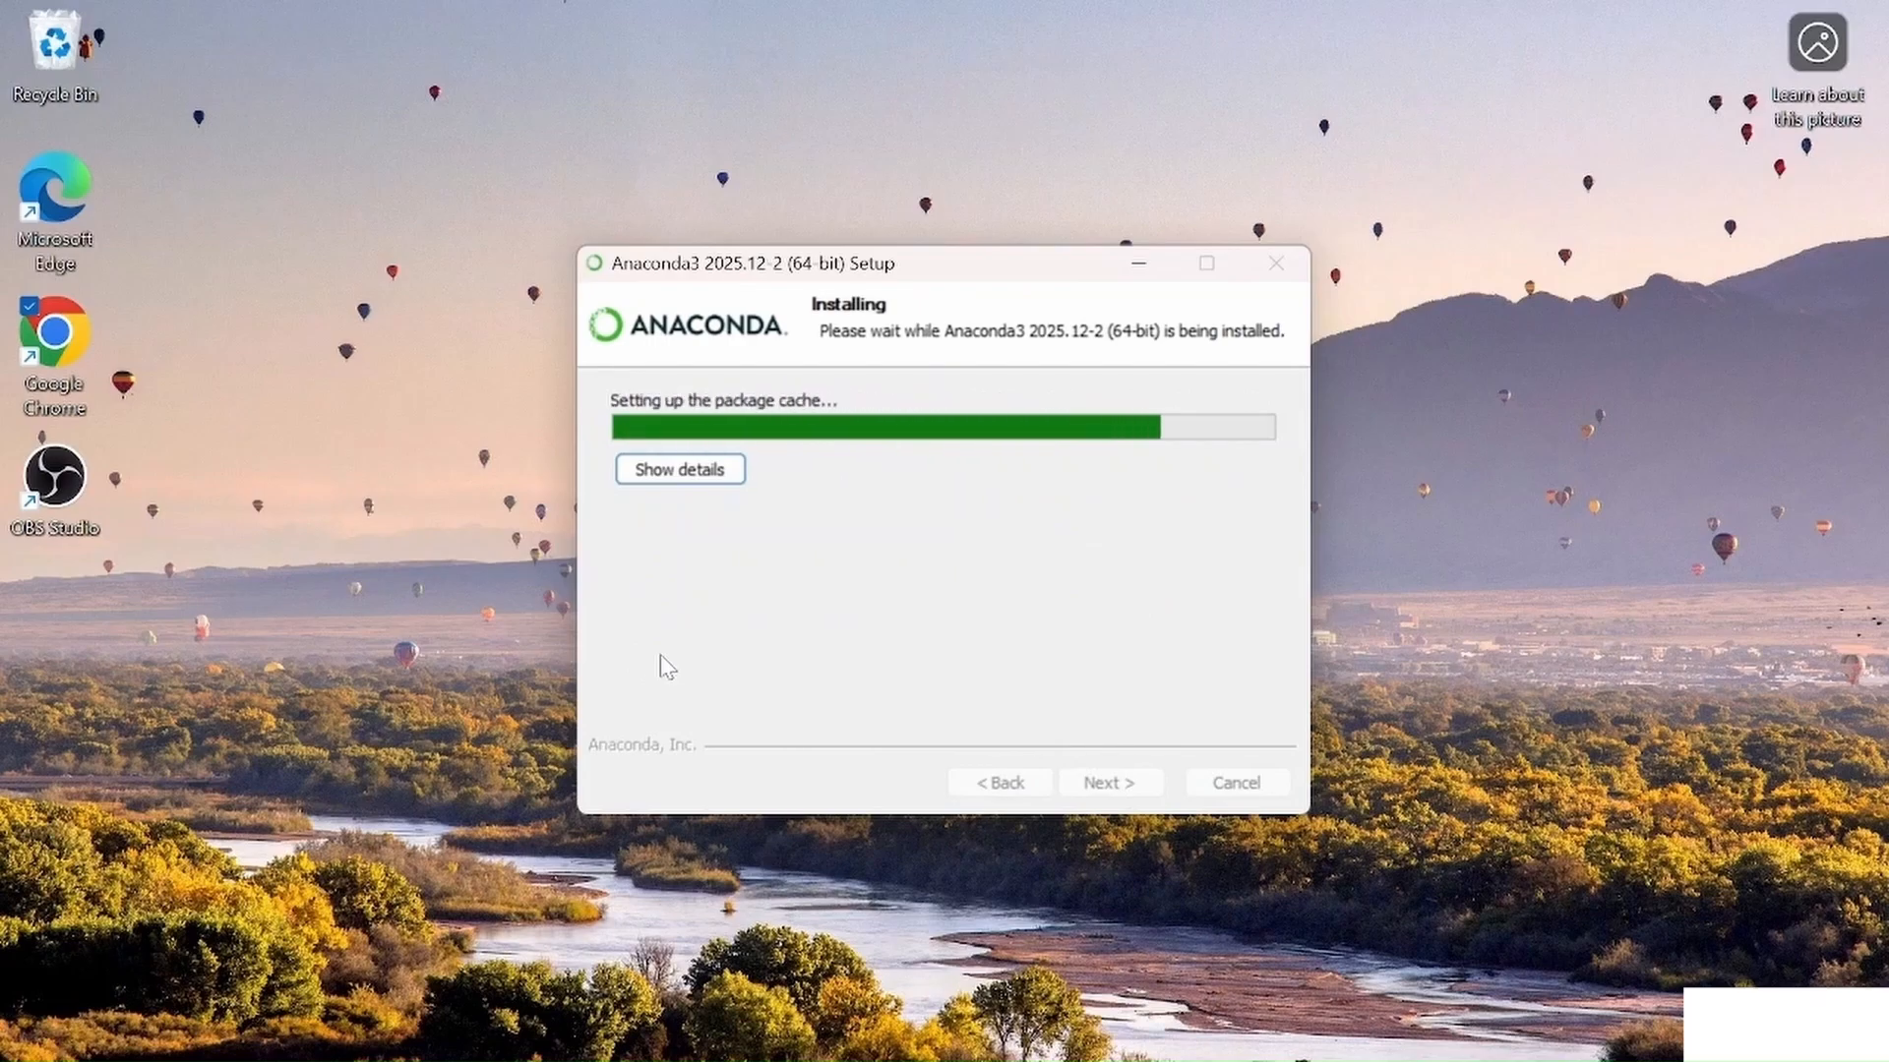
click(1692, 479)
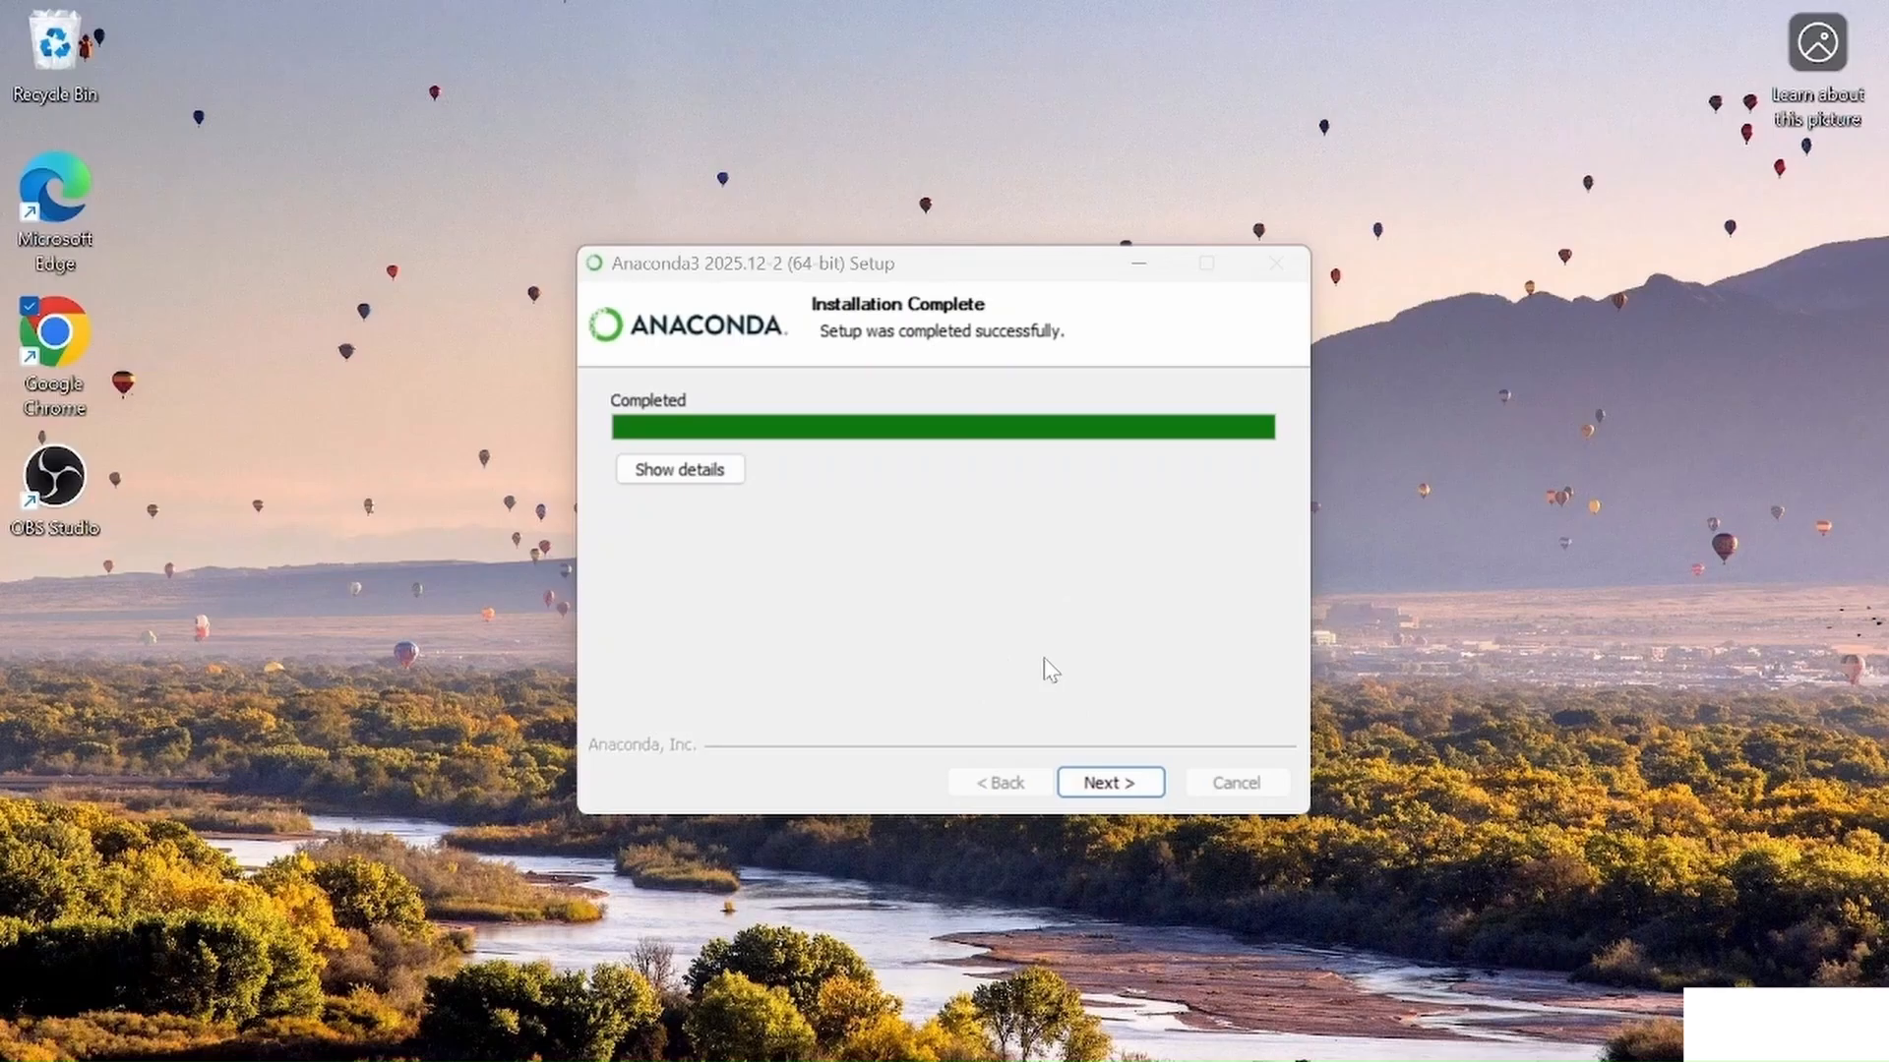
- Finish the Anaconda3 setup with Launch Anaconda Navigator and Welcome to Anaconda both unchecked
click(1109, 784)
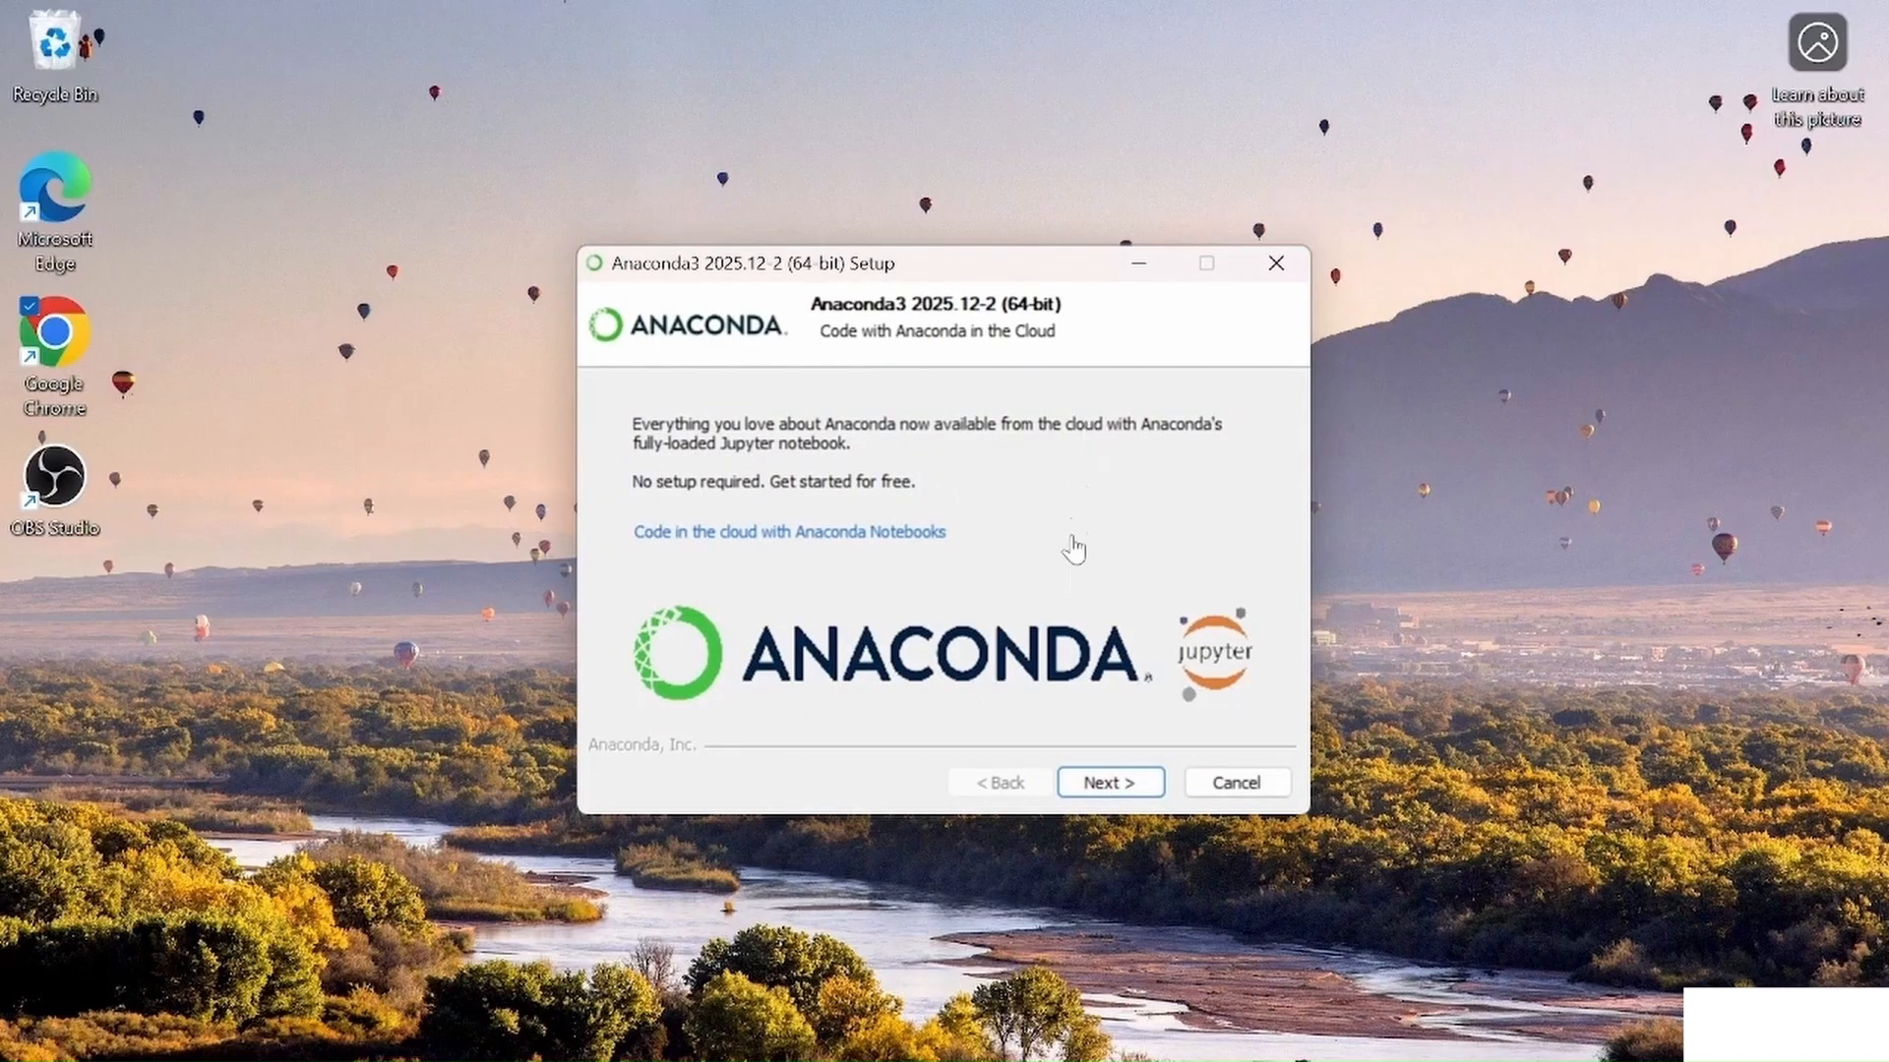
click(1109, 784)
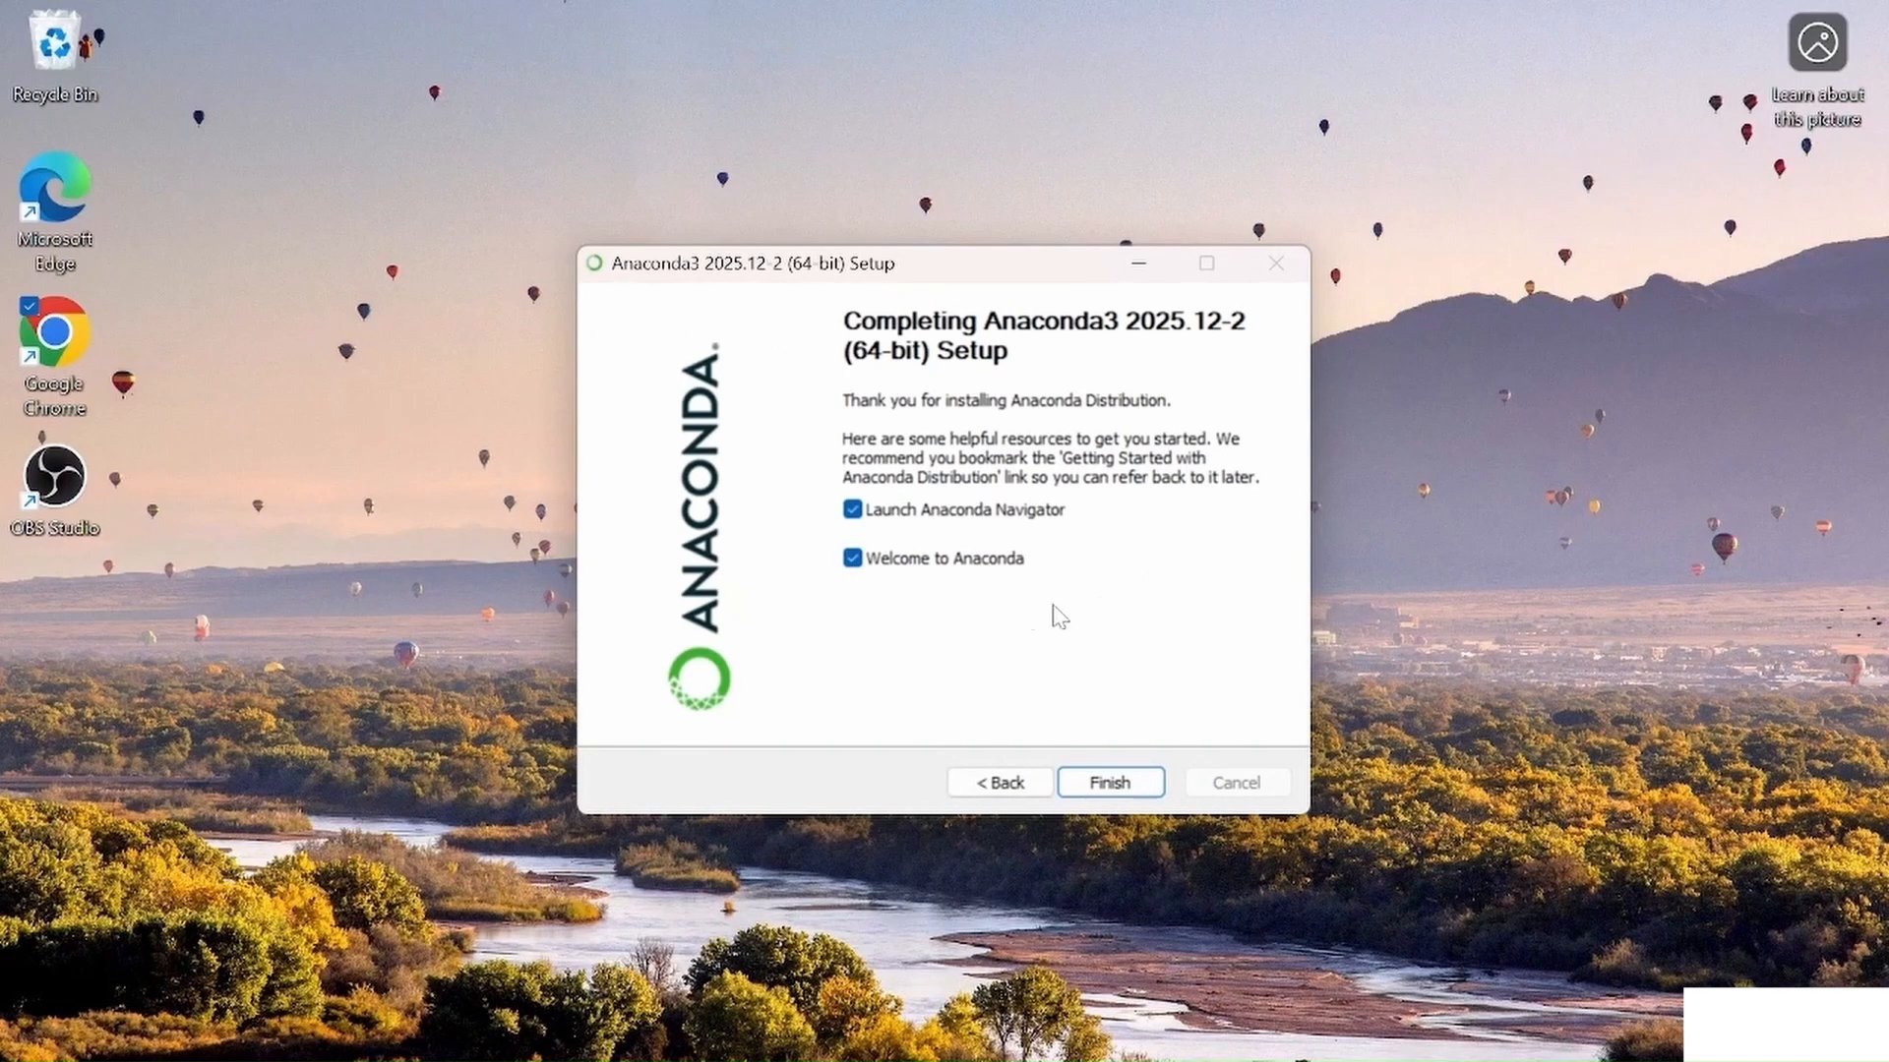
click(853, 511)
click(853, 559)
click(1110, 782)
- Search Windows for anaconda and pin Anaconda Navigator to the taskbar
click(190, 1027)
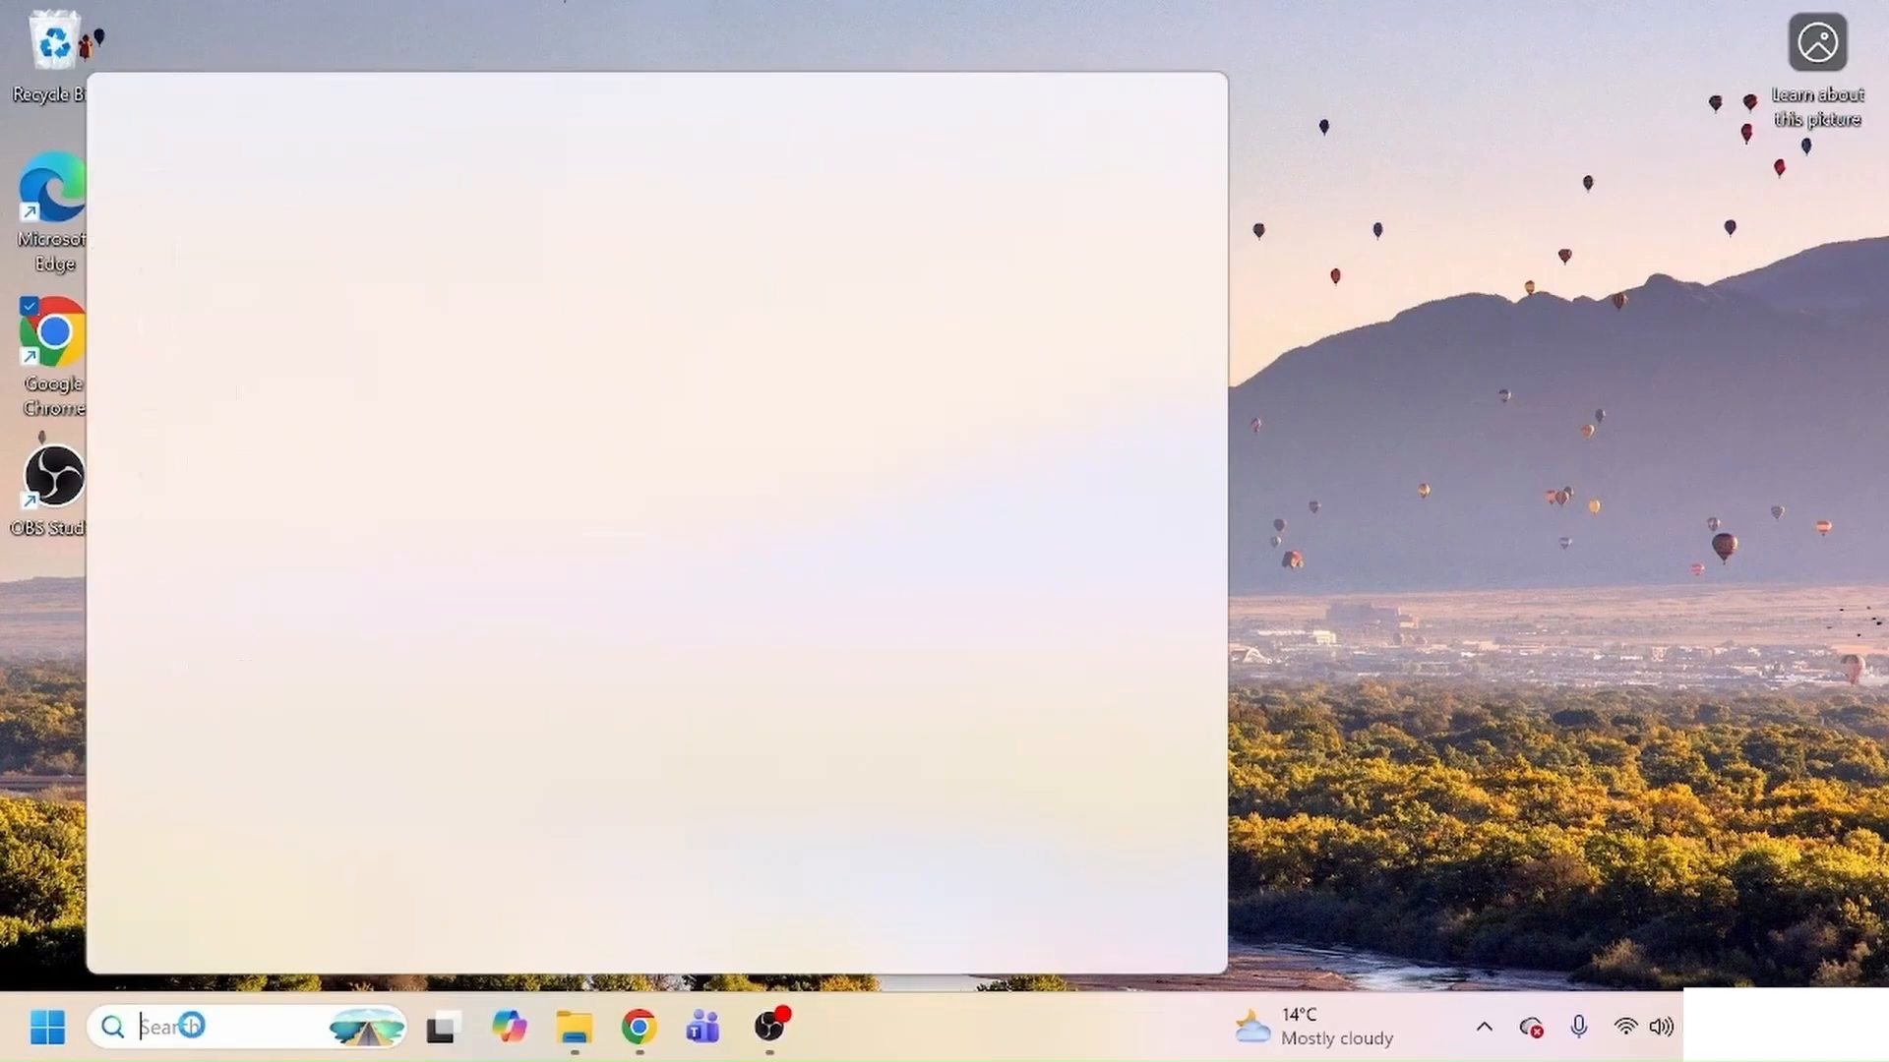
text(anacon)
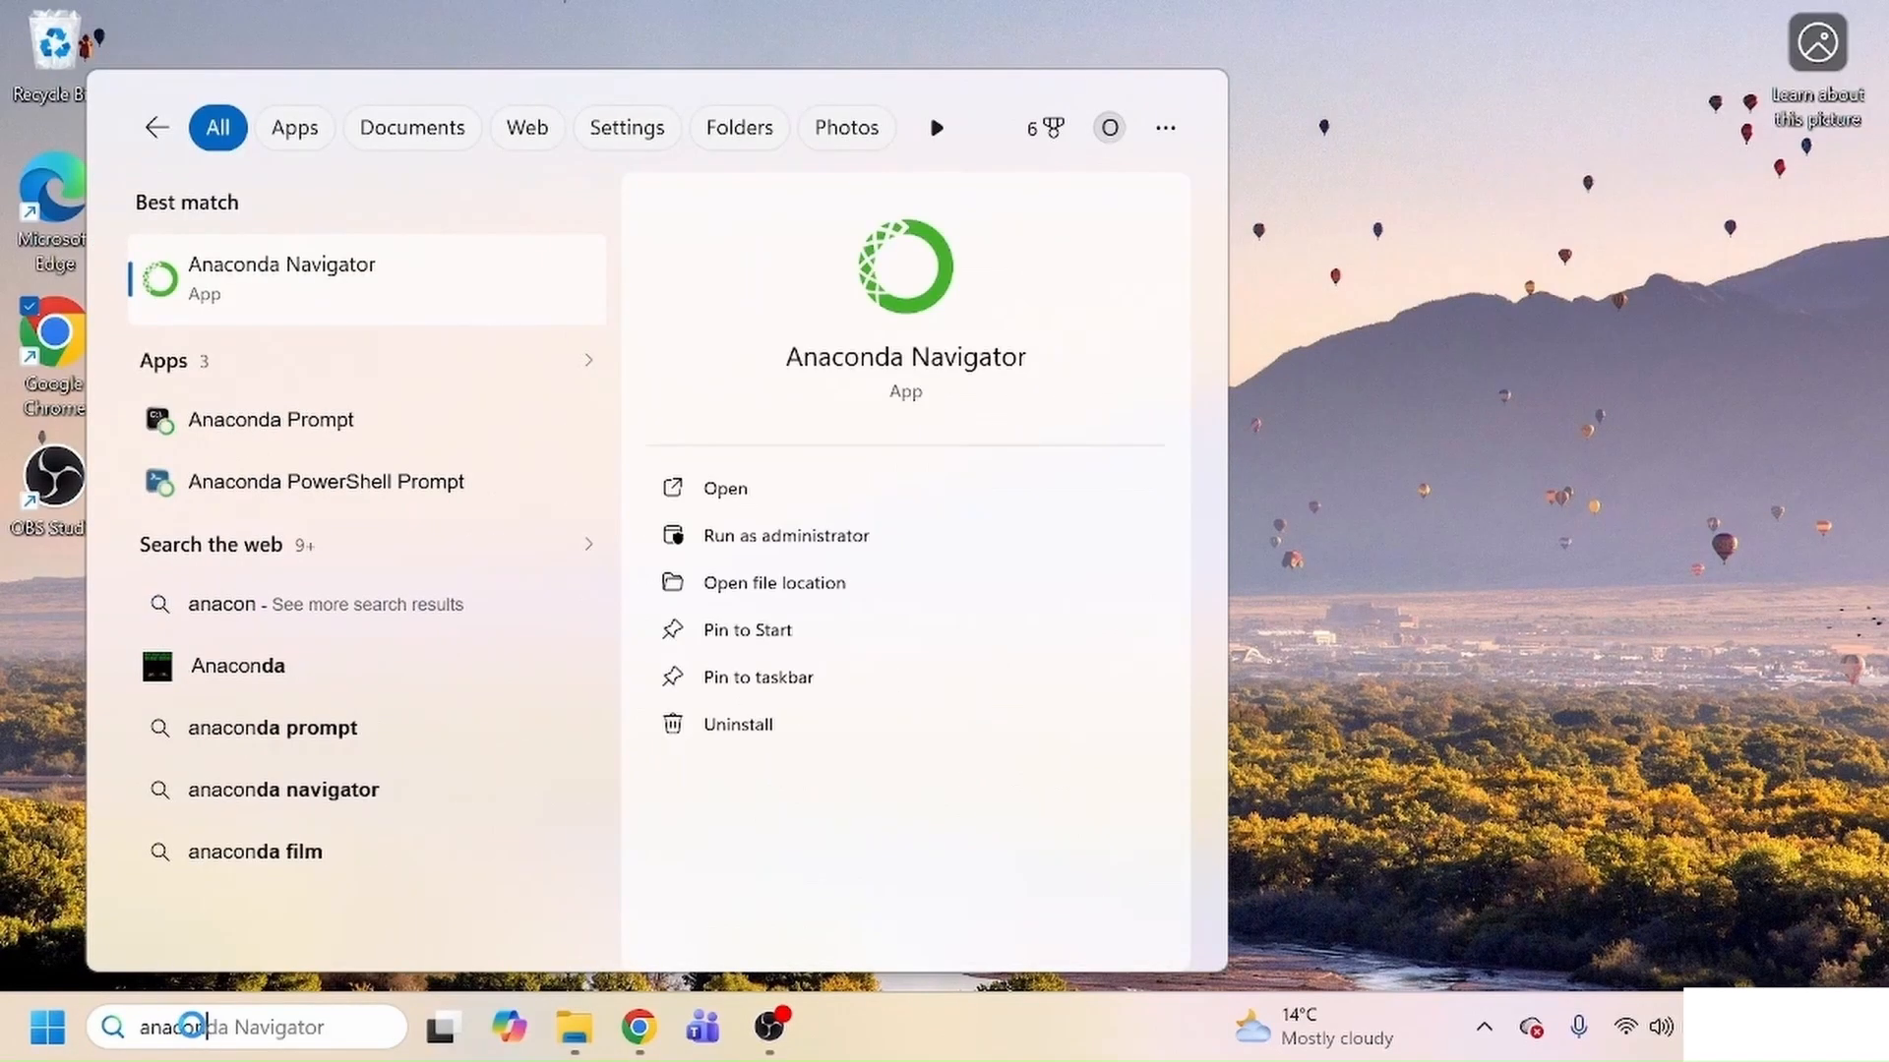
text(da)
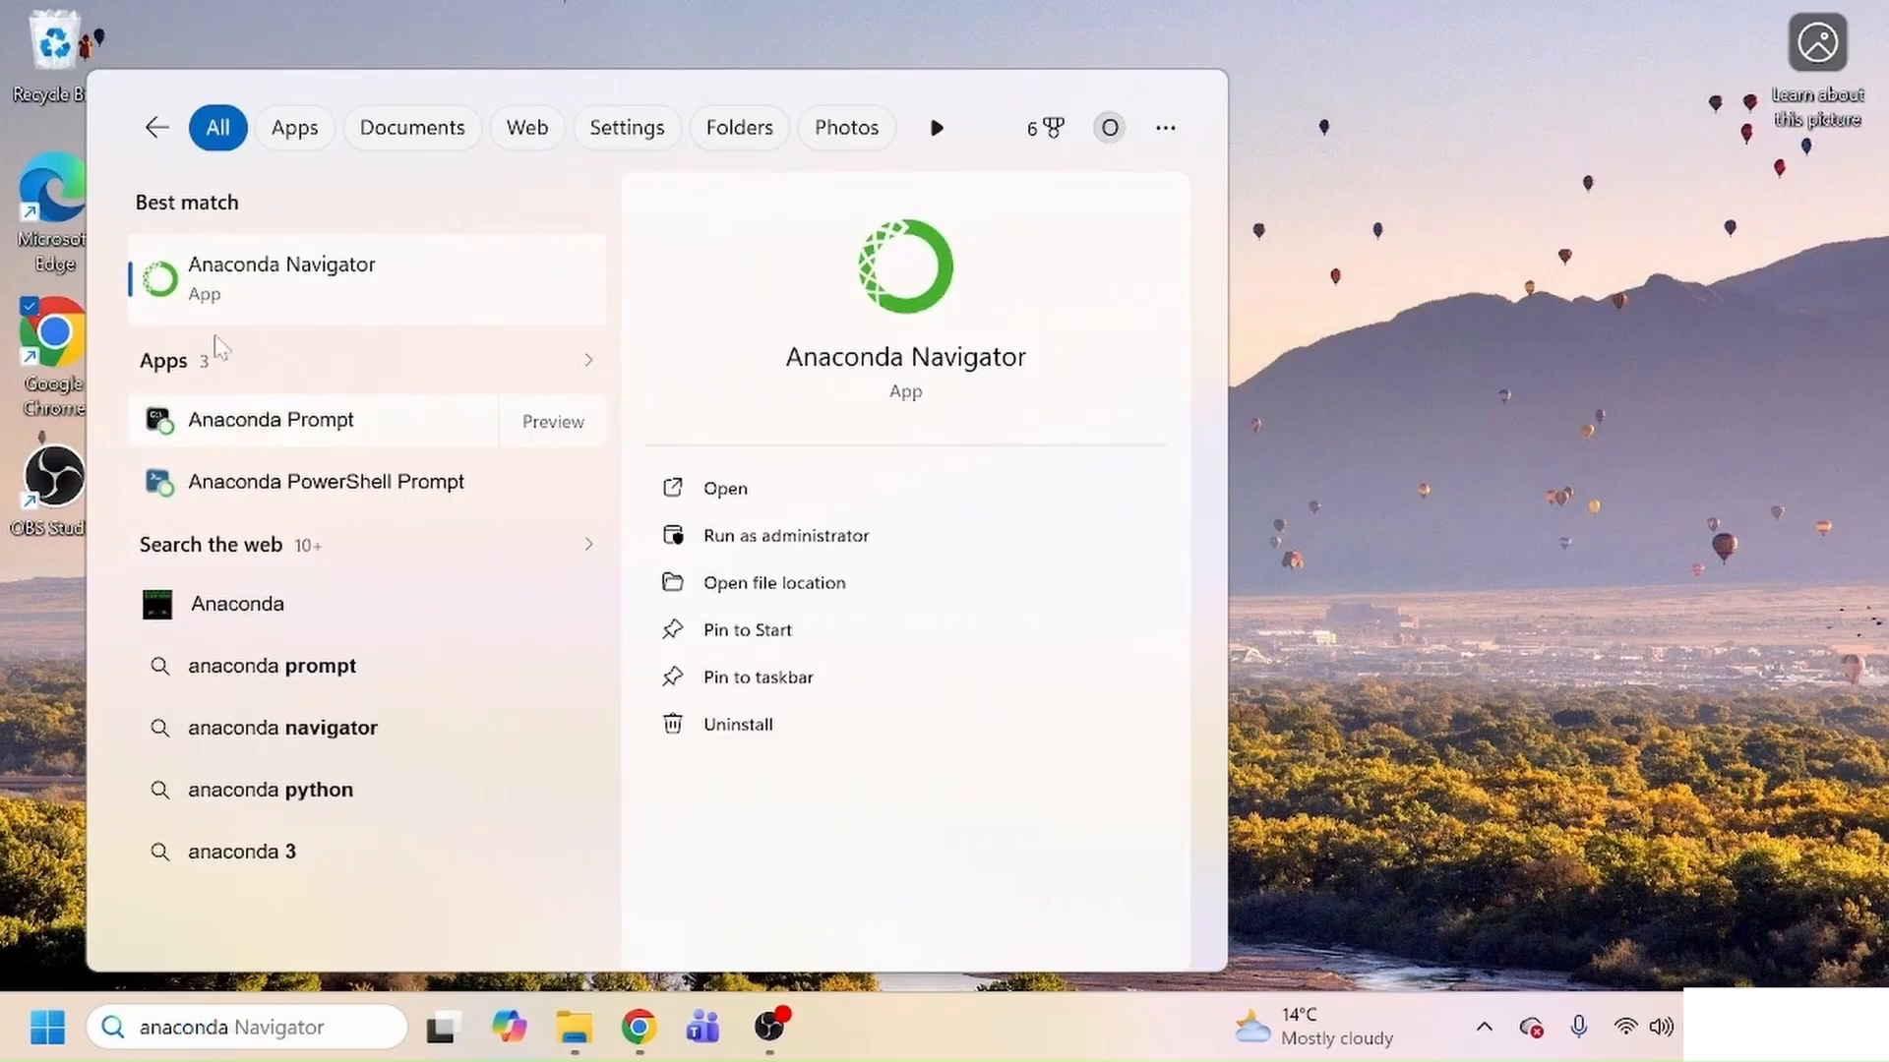
right_click(952, 350)
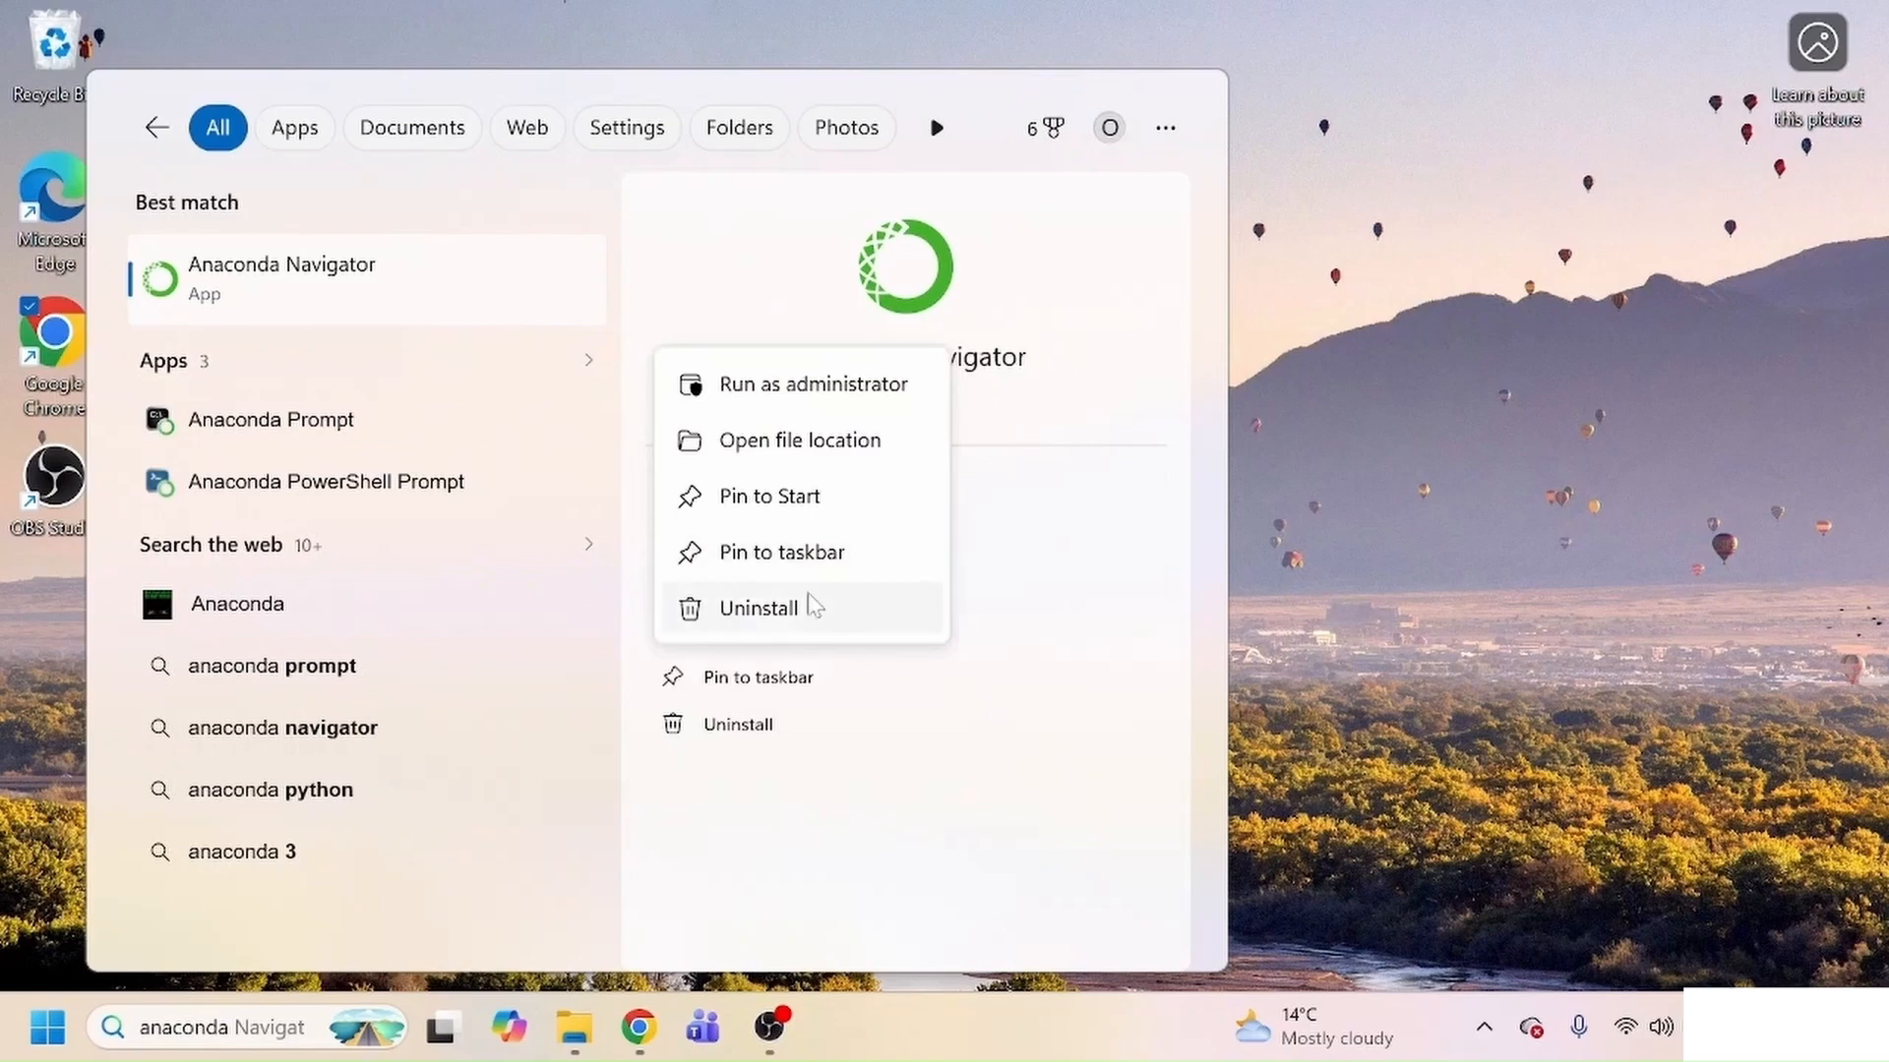
click(793, 552)
click(1473, 568)
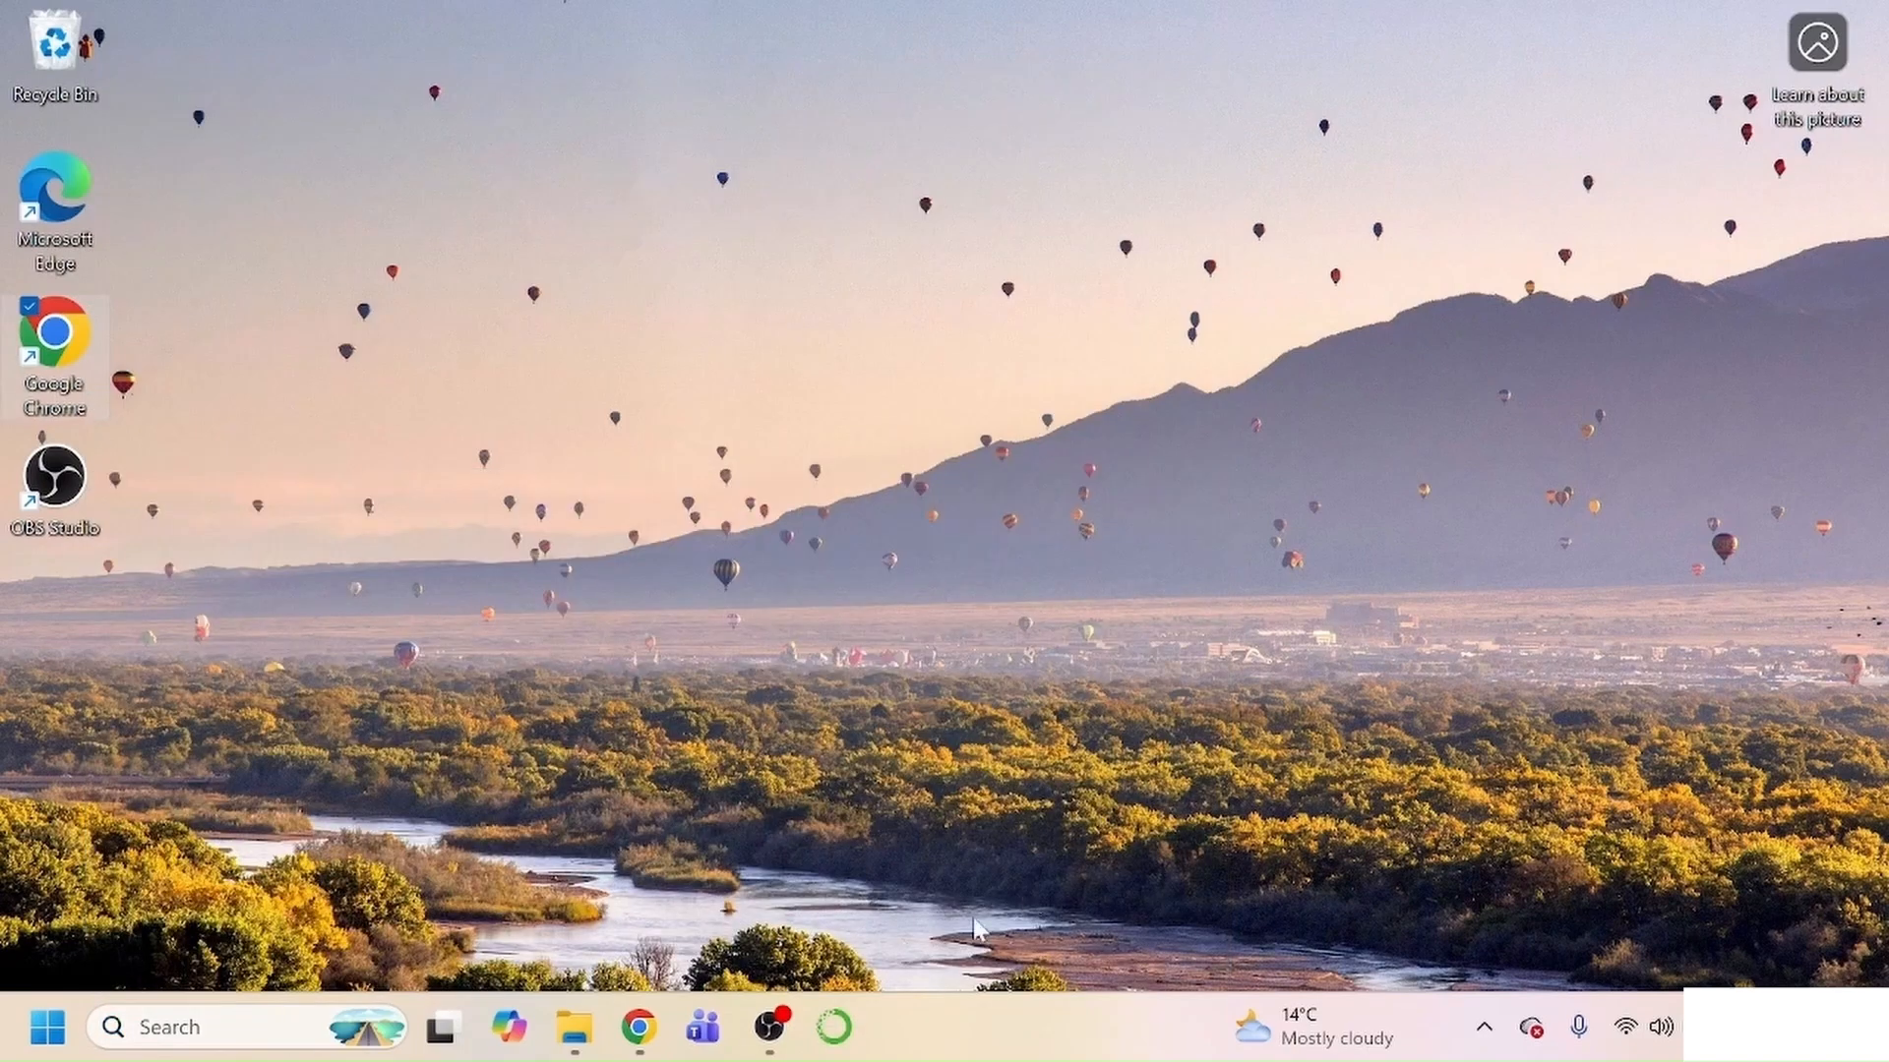
- Launch Anaconda Navigator from the taskbar and set its AI Coding Help sign-in prompt to Do not show again
click(845, 1041)
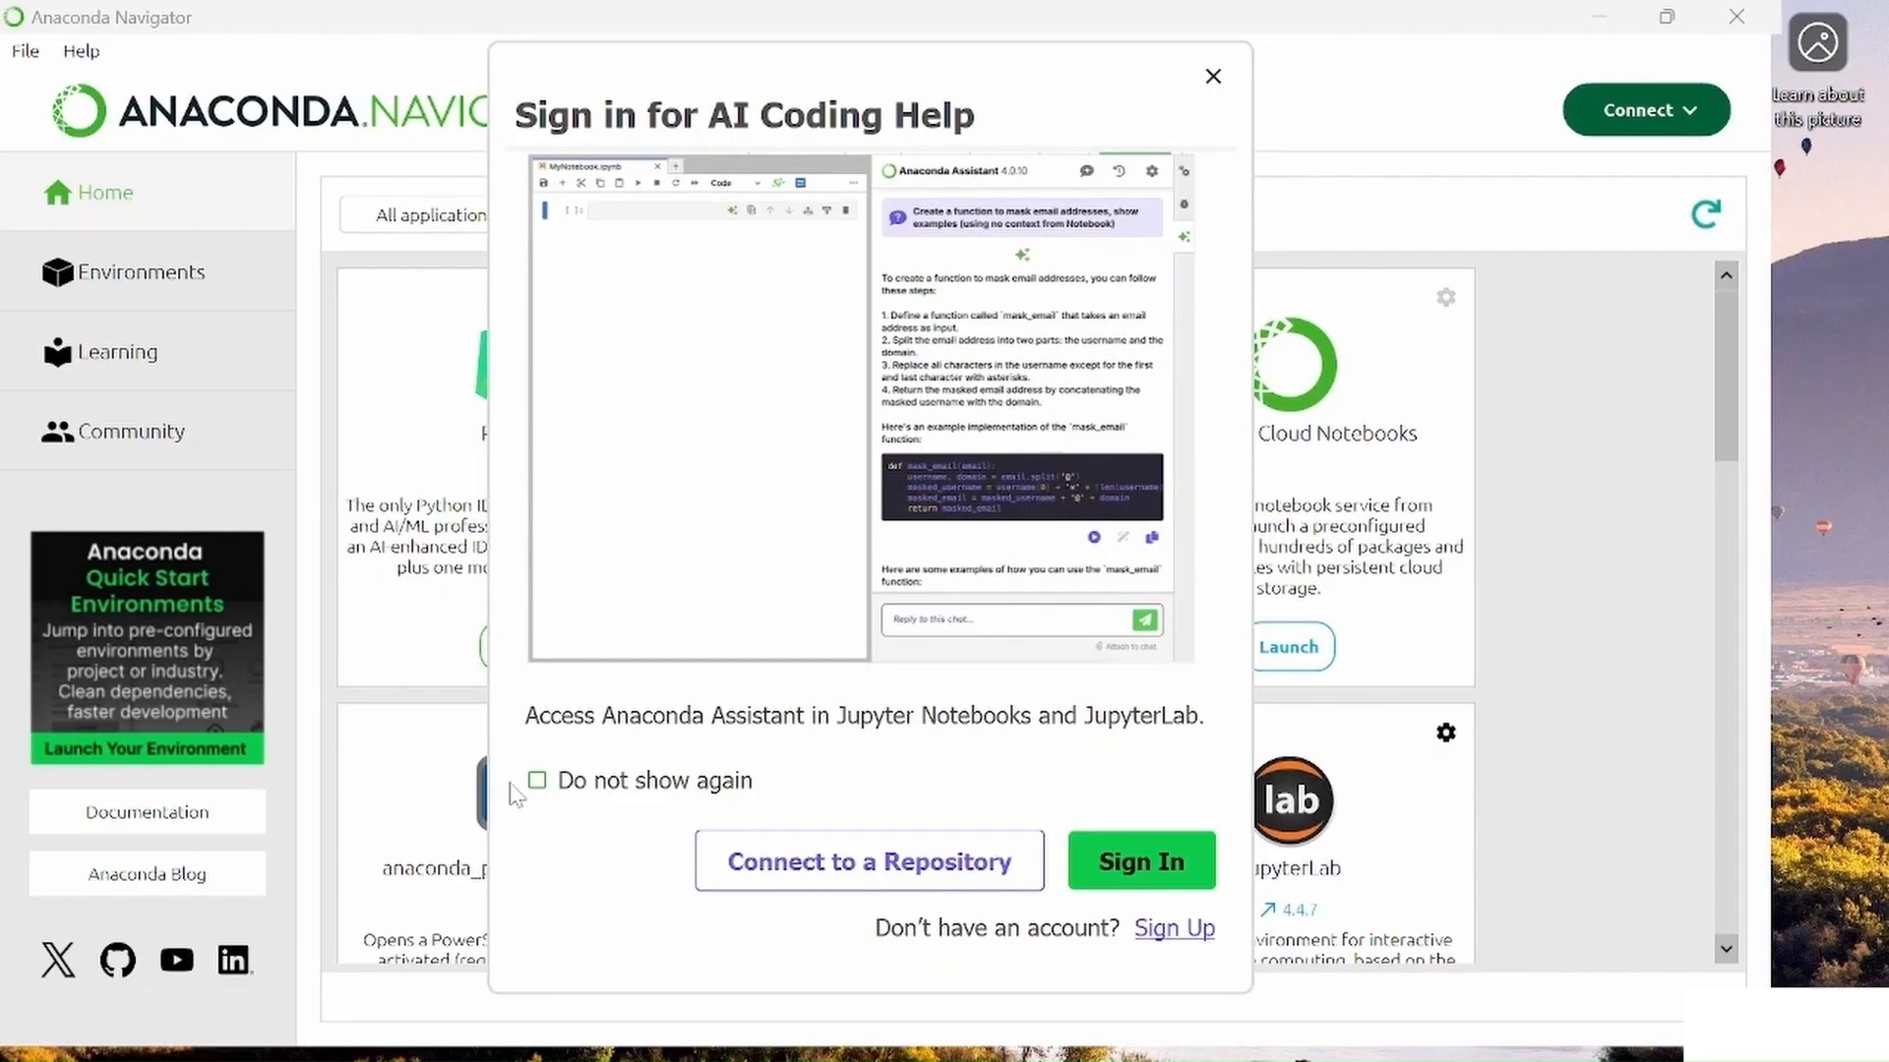
click(538, 781)
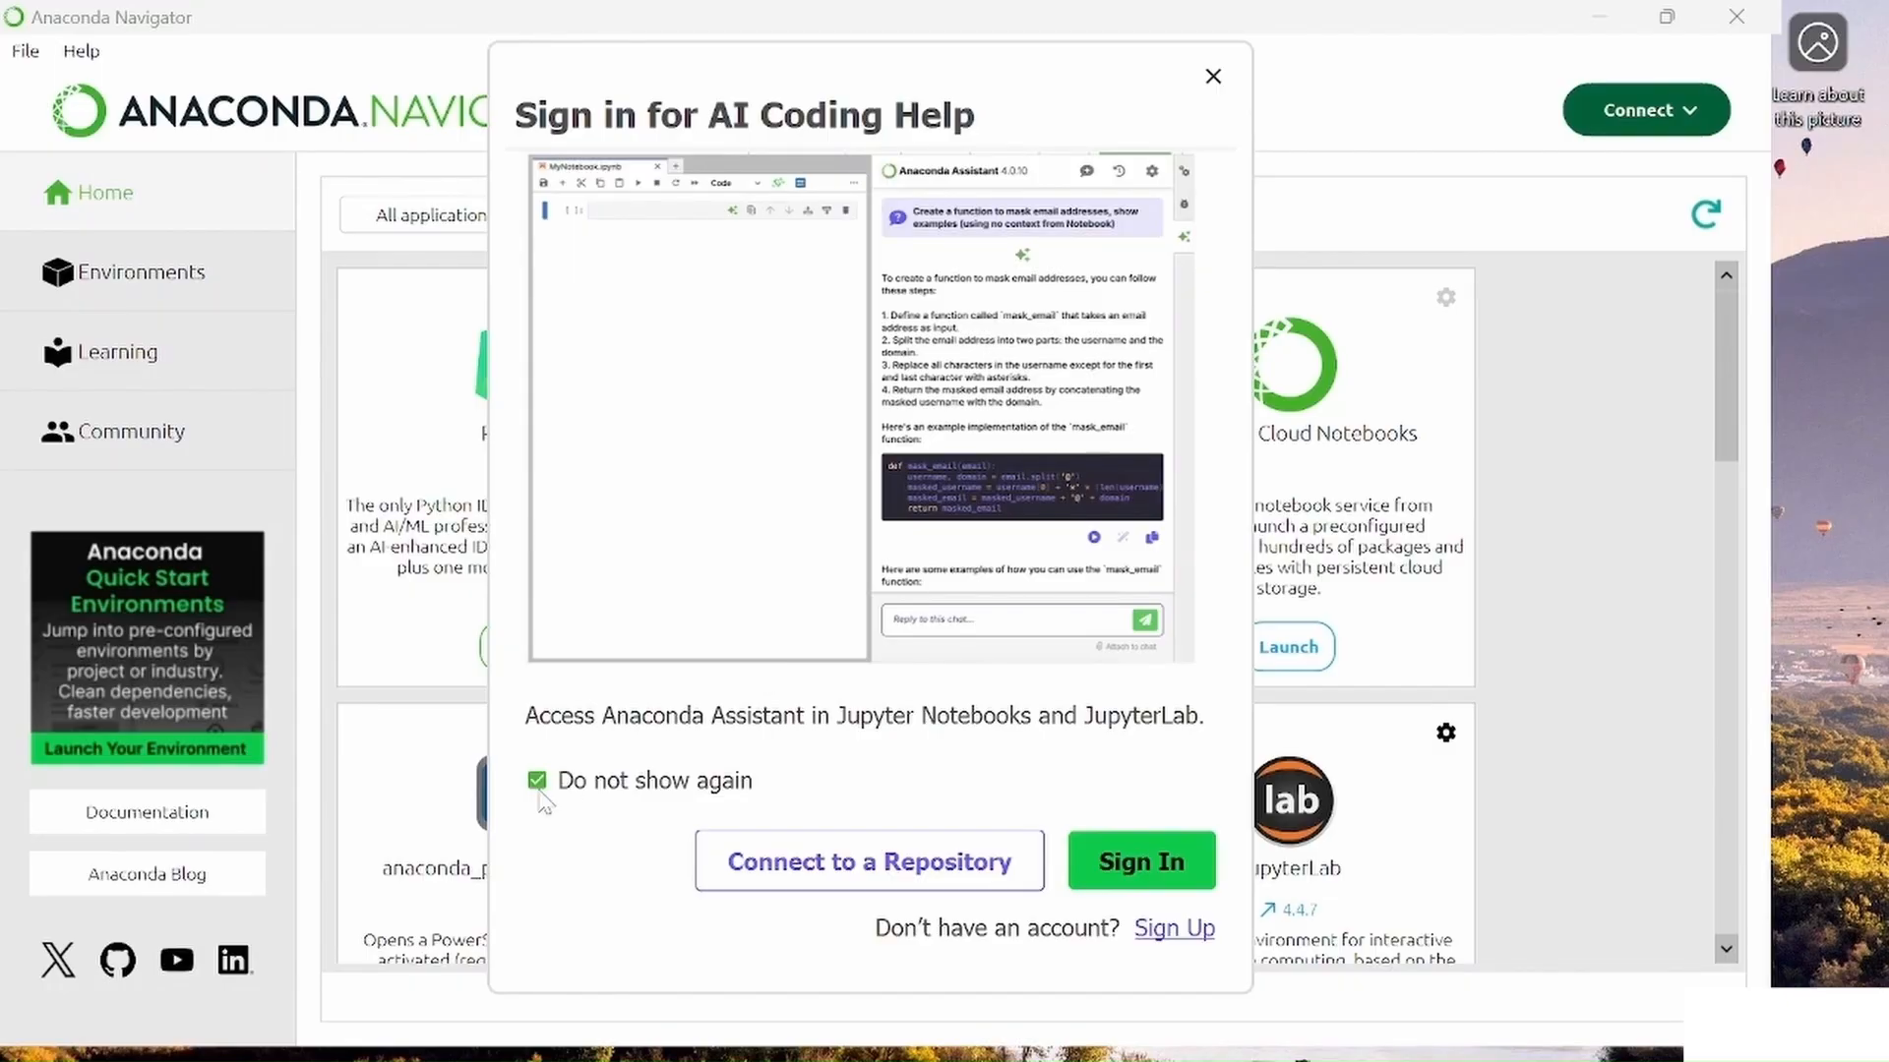